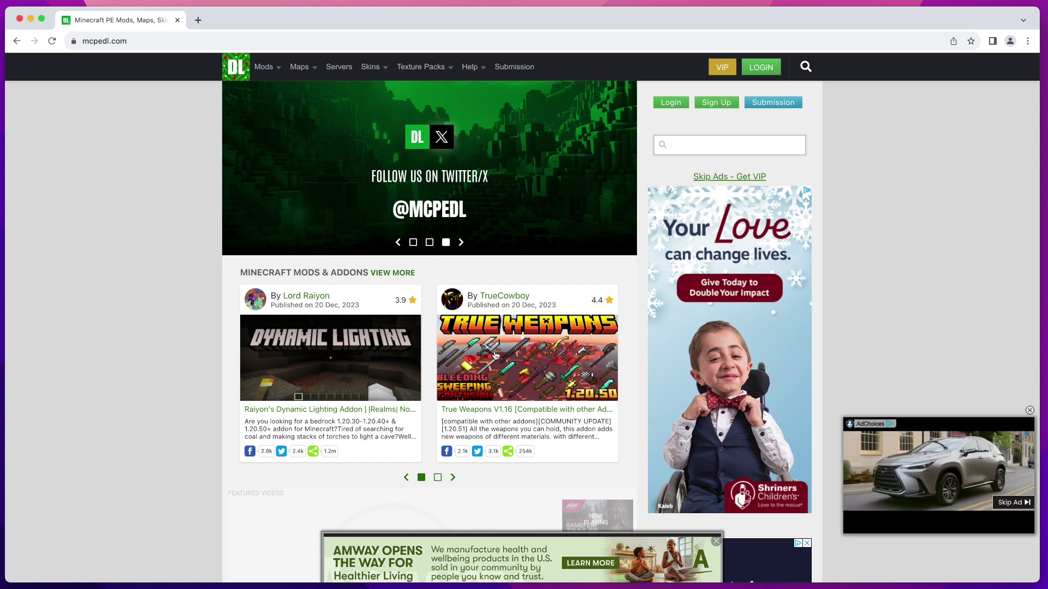
Search MCPEDL for 'mario' using the sidebar search box
scroll(495, 355, down, 1)
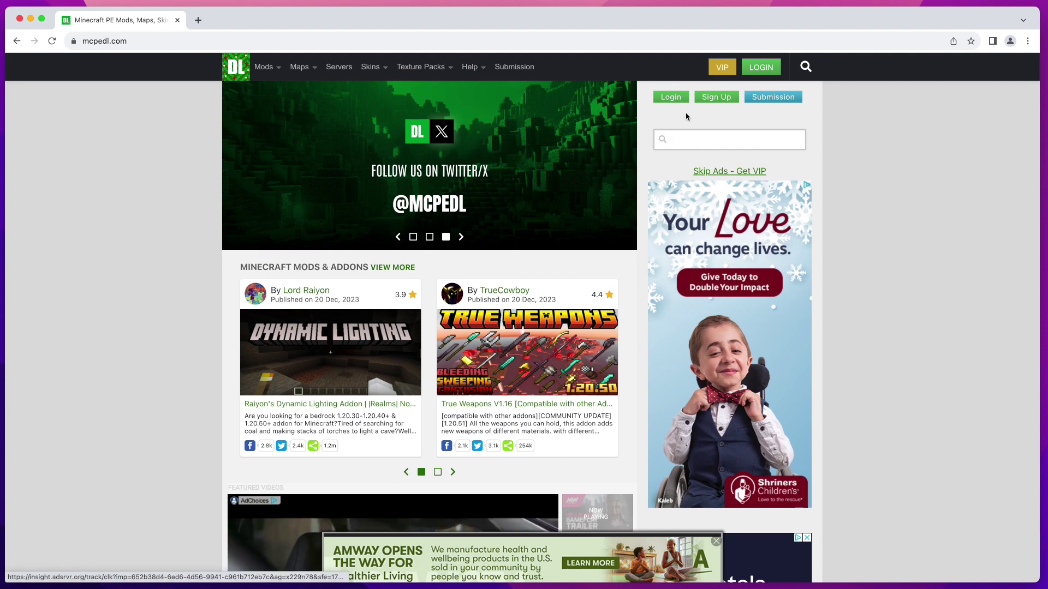
scroll(686, 117, up, 1)
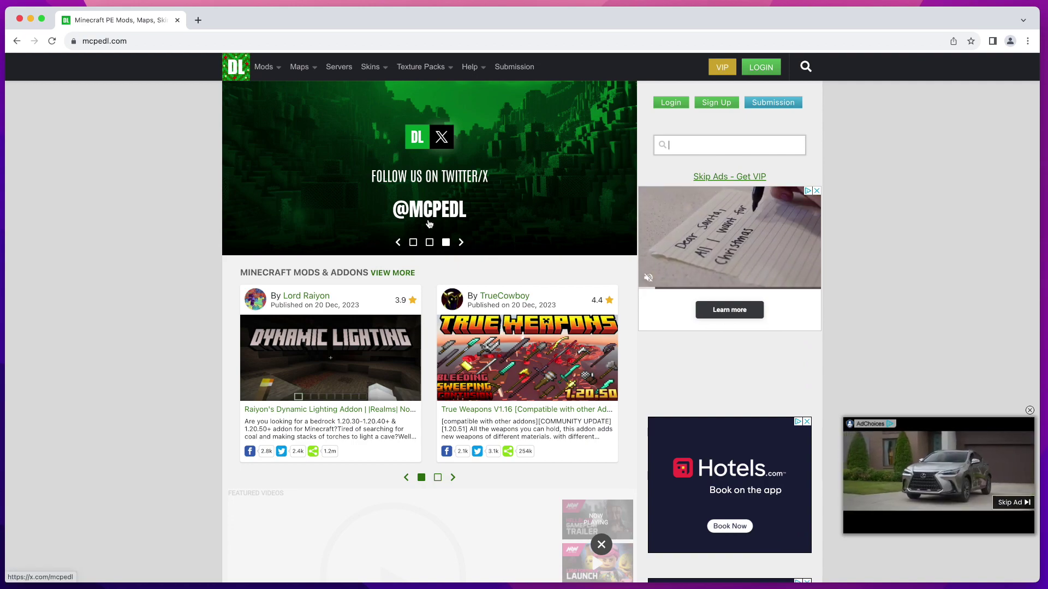
scroll(324, 115, down, 20)
scroll(320, 322, up, 8)
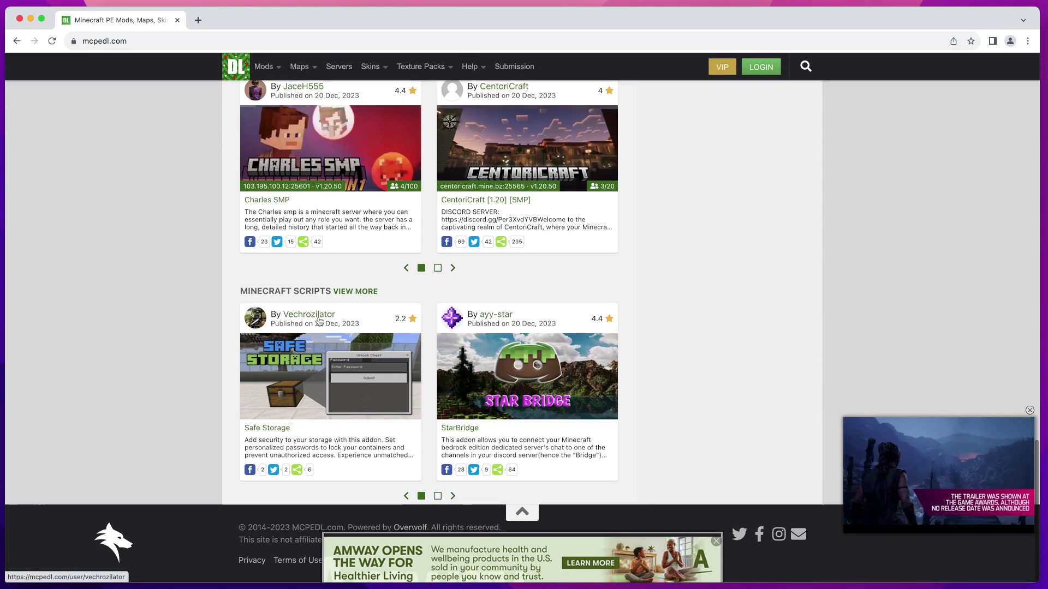
scroll(320, 322, up, 10)
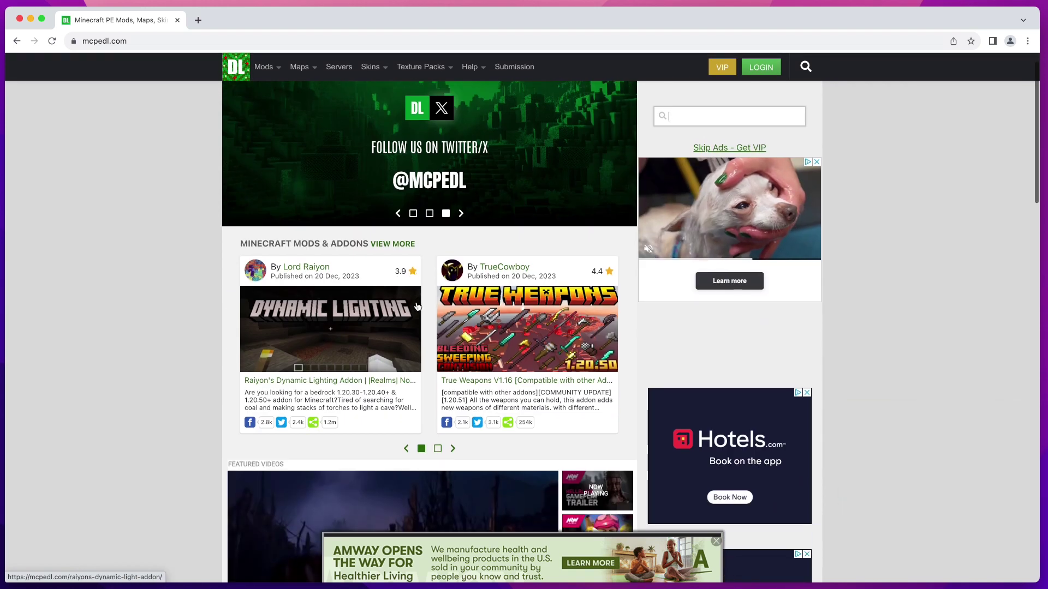
click(682, 143)
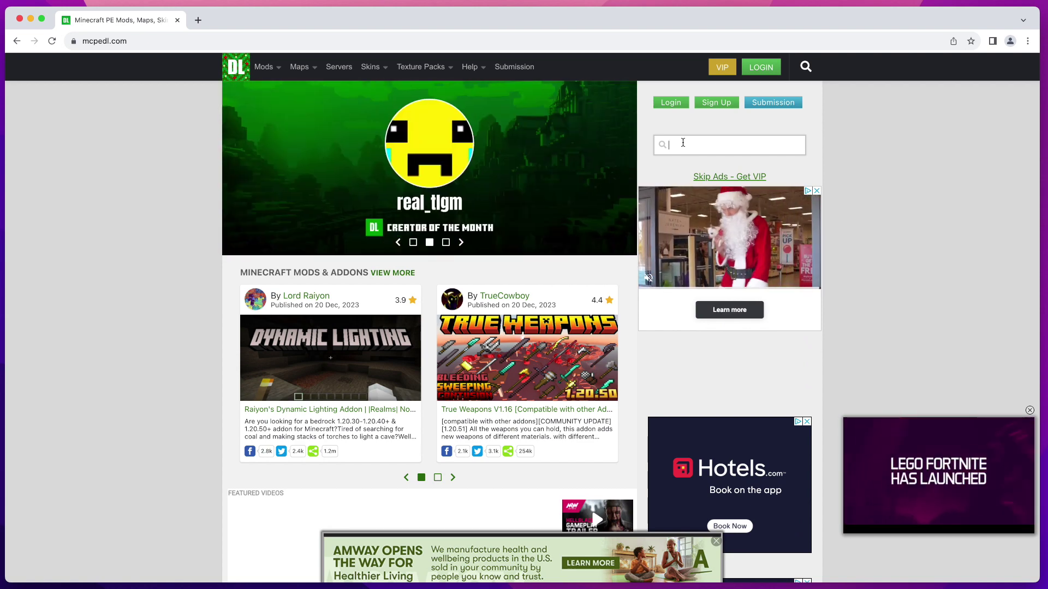
text(mario)
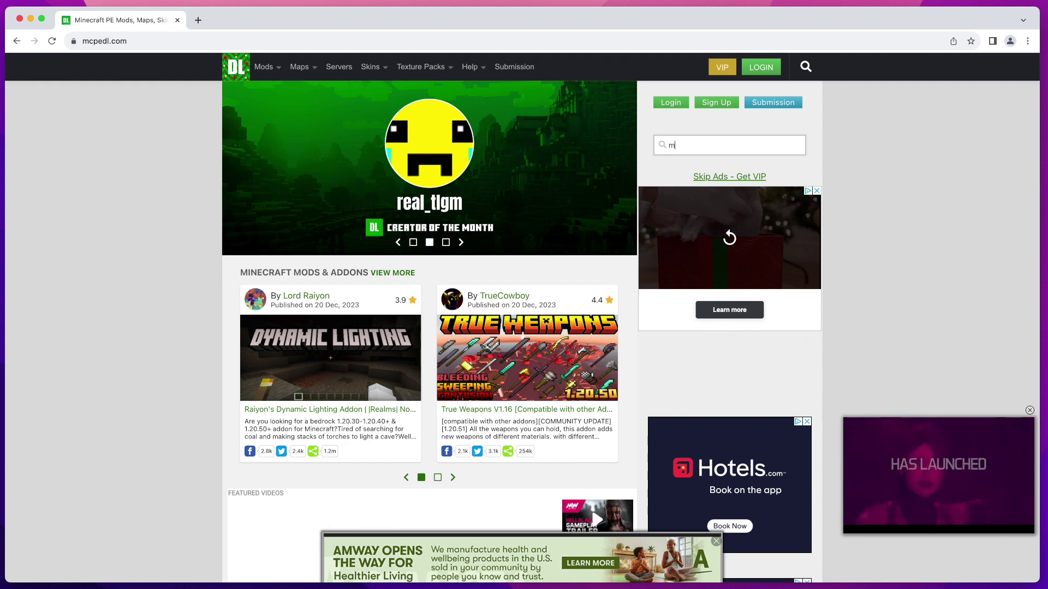
key(Return)
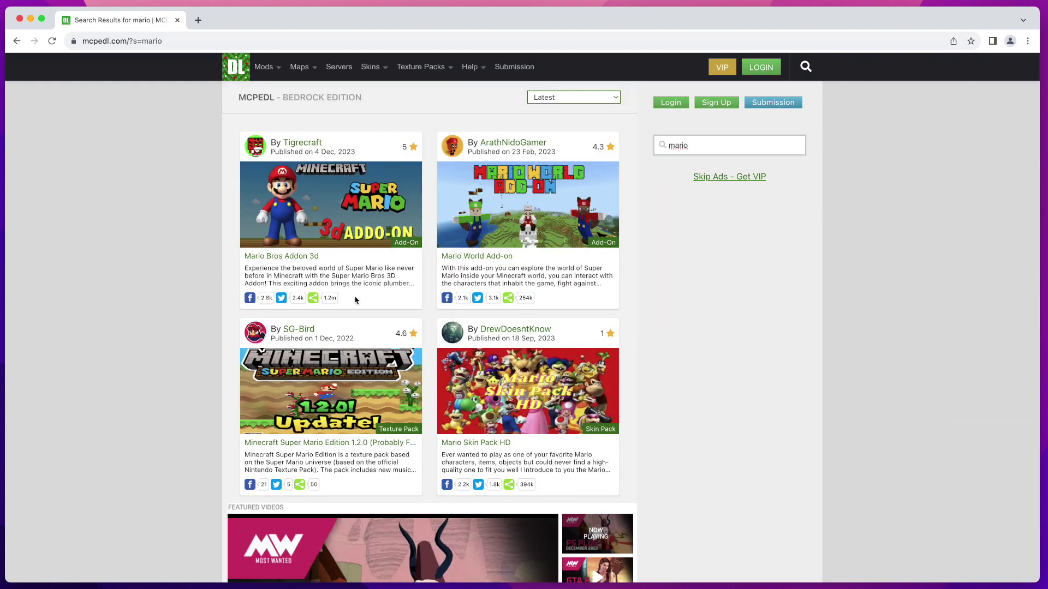
Browse the Mario search results and open the Mario Bros Addon 3d entry
scroll(358, 299, down, 6)
scroll(358, 301, down, 2)
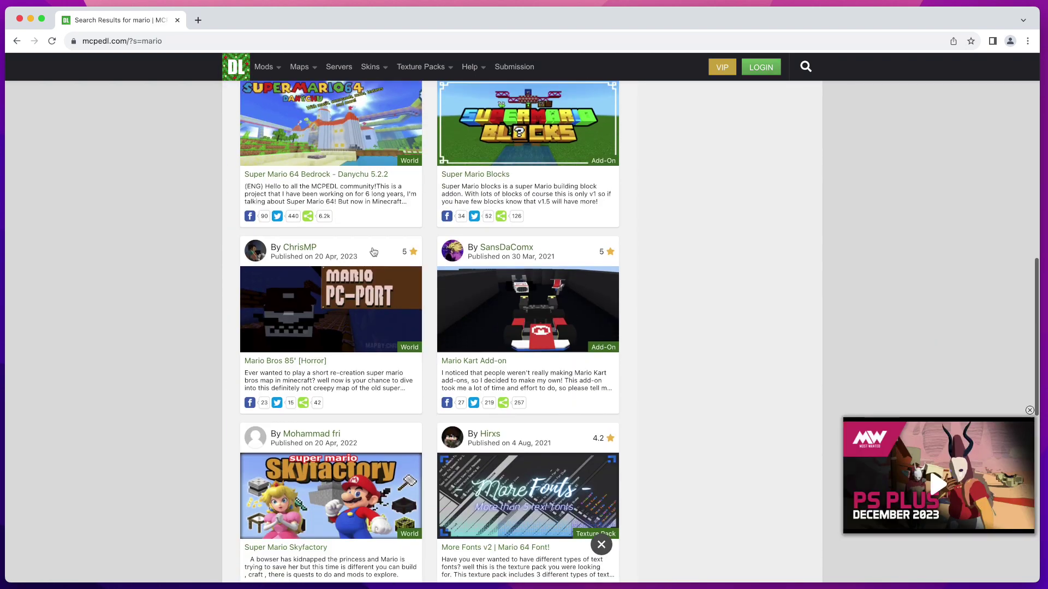
scroll(410, 212, up, 10)
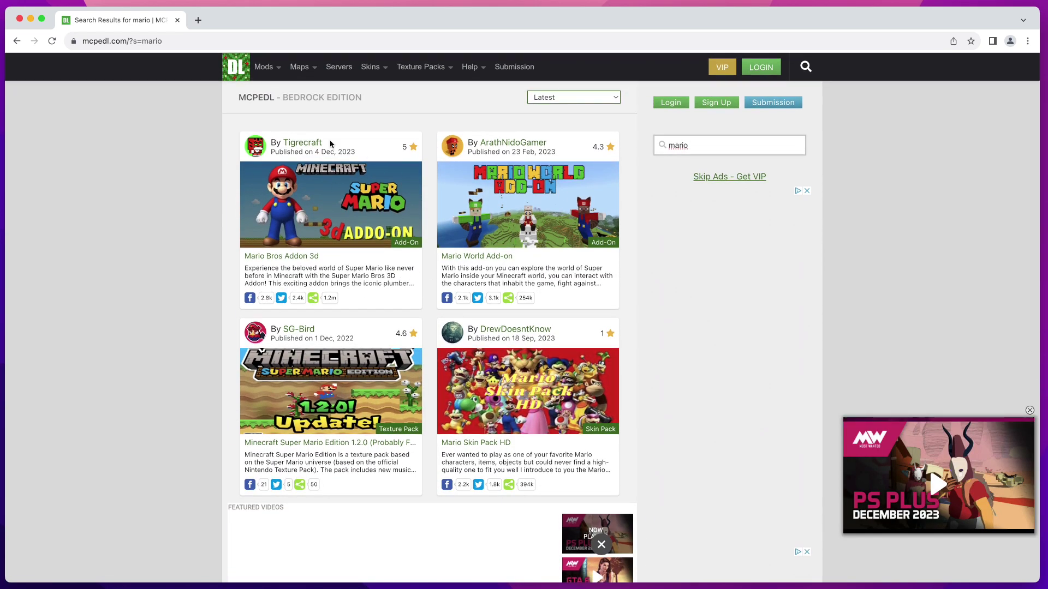
click(317, 242)
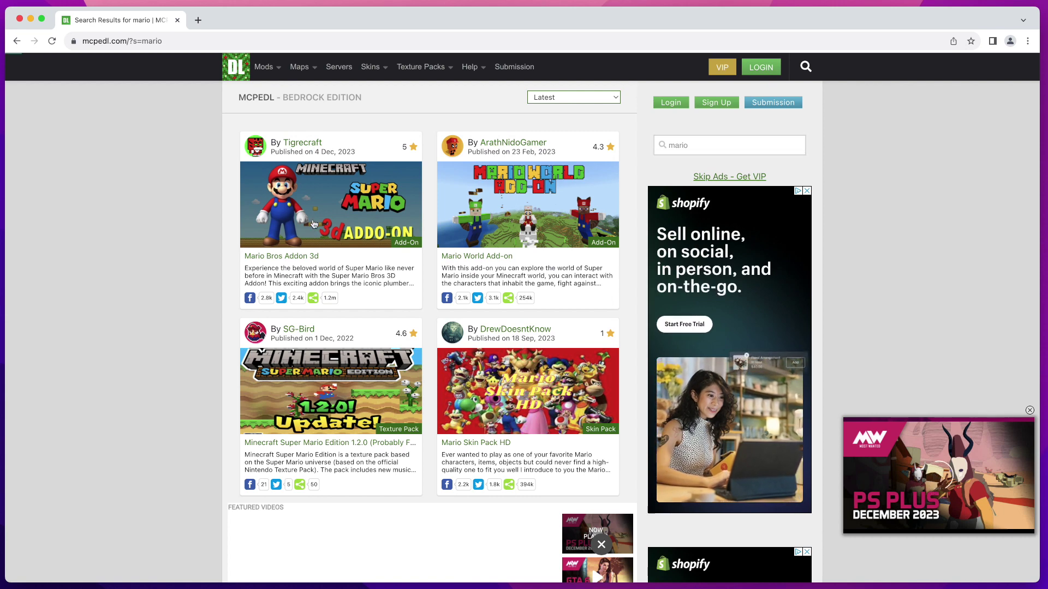
Scroll to the Downloads section and follow the Mario 3d Addon resource link
scroll(311, 257, down, 5)
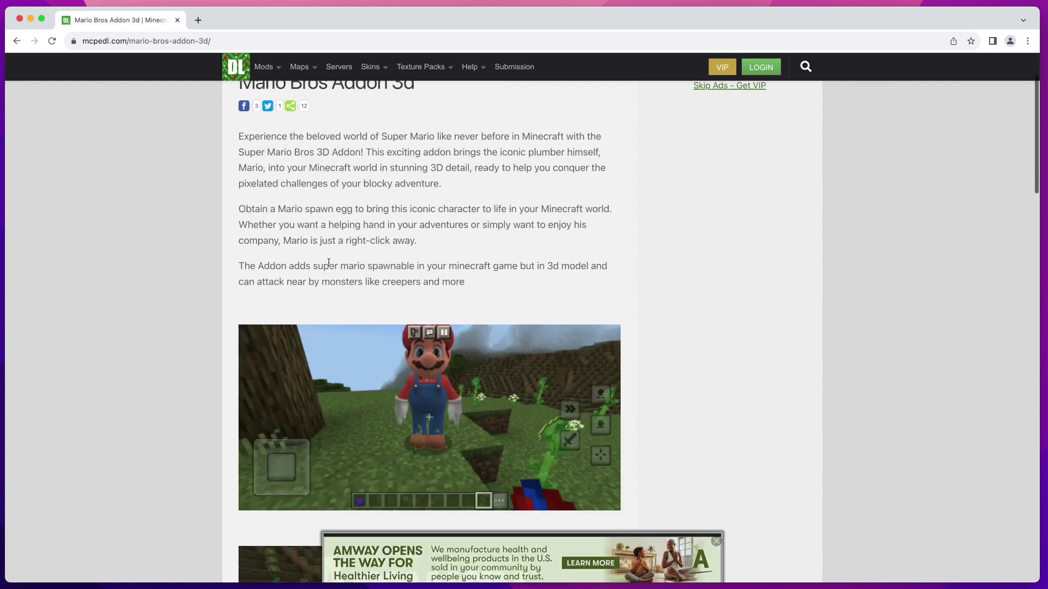
scroll(349, 255, down, 18)
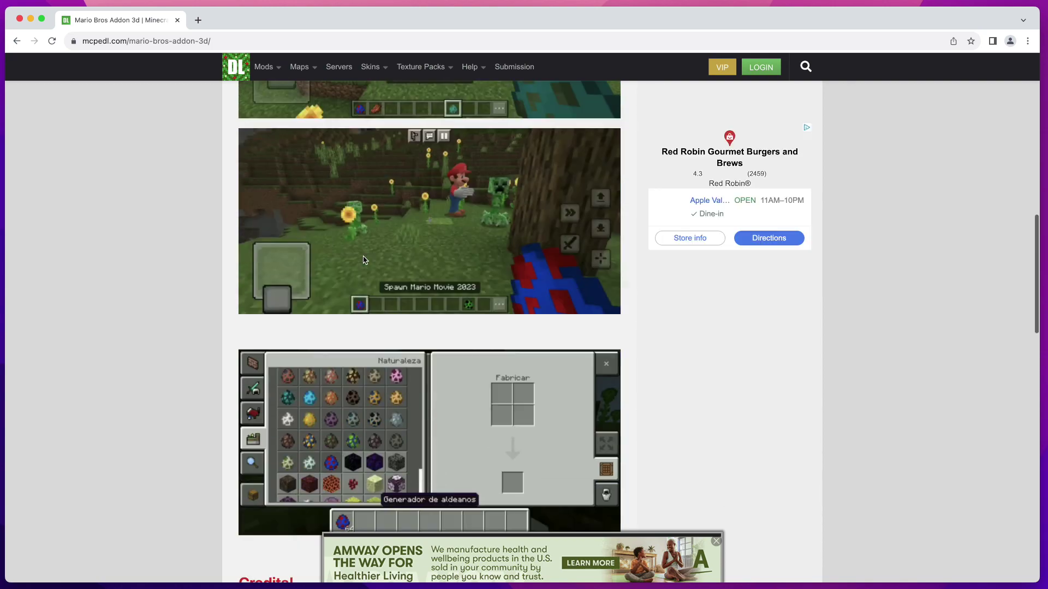
scroll(364, 260, up, 13)
scroll(314, 297, down, 10)
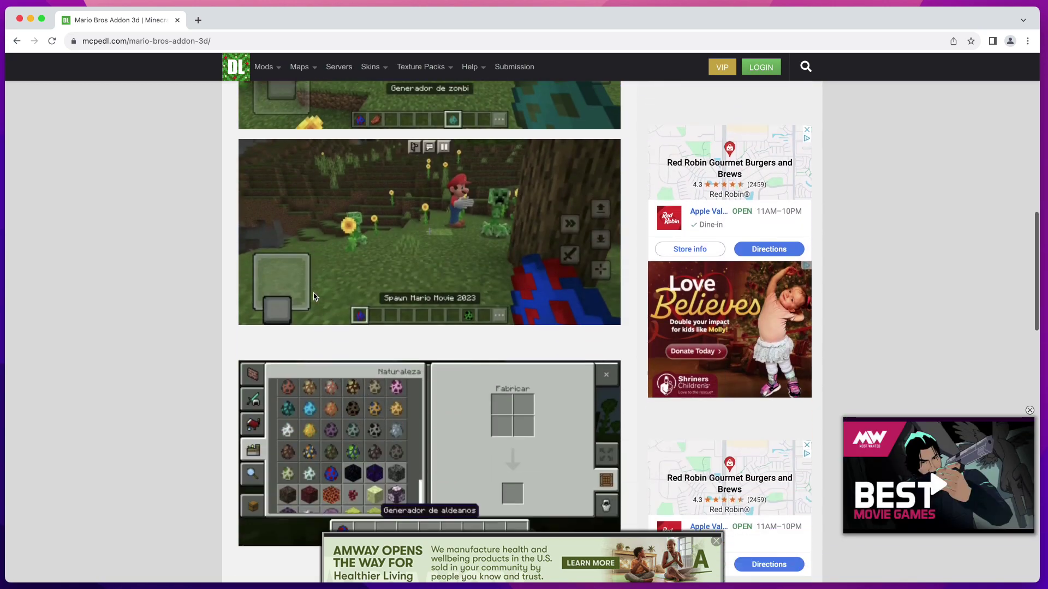
scroll(313, 296, down, 8)
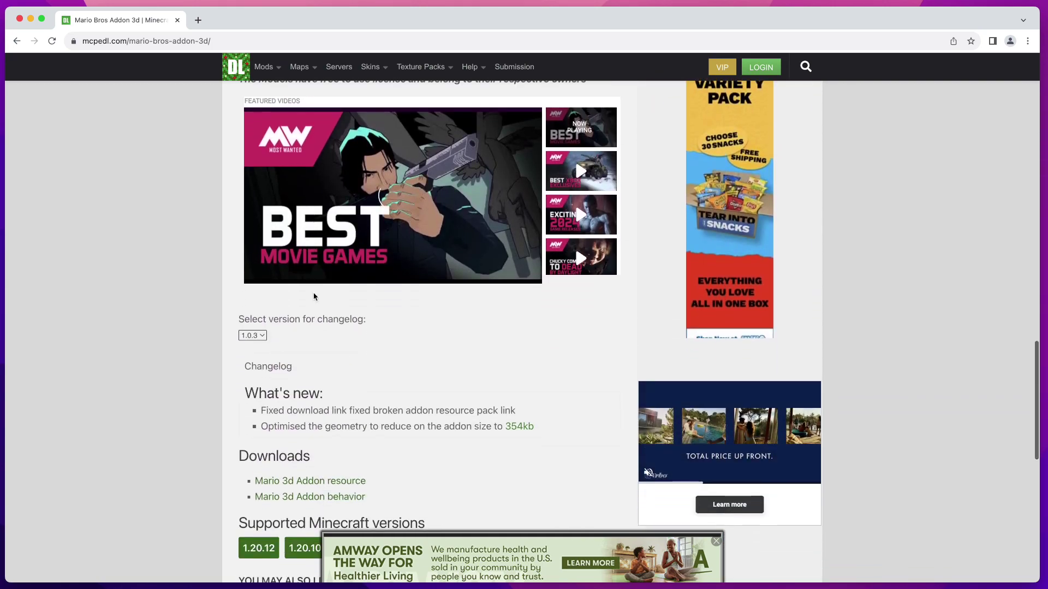
scroll(314, 296, down, 3)
scroll(264, 267, up, 2)
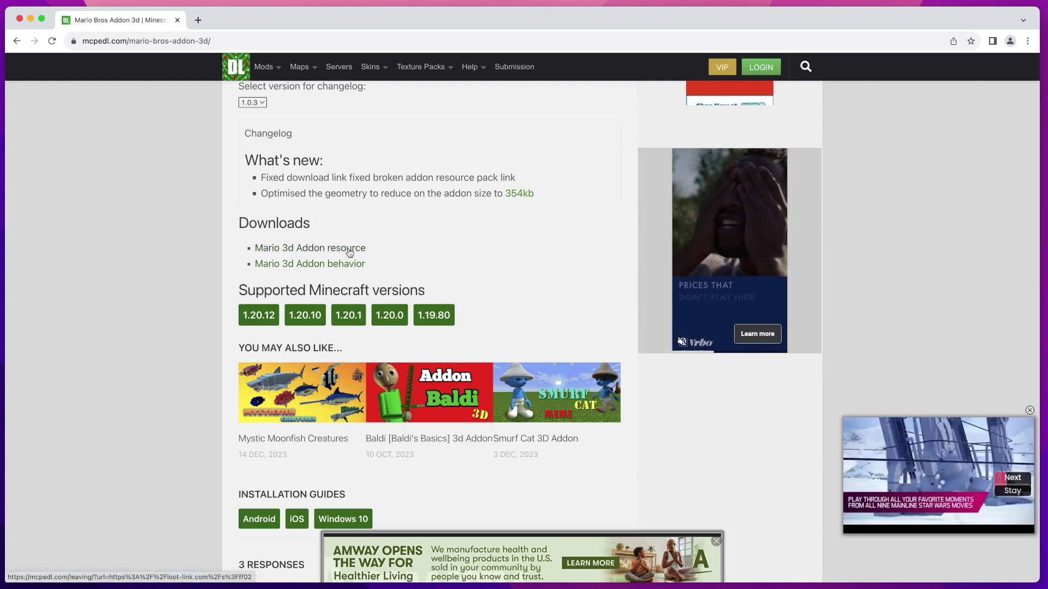
scroll(338, 250, down, 1)
scroll(306, 252, up, 1)
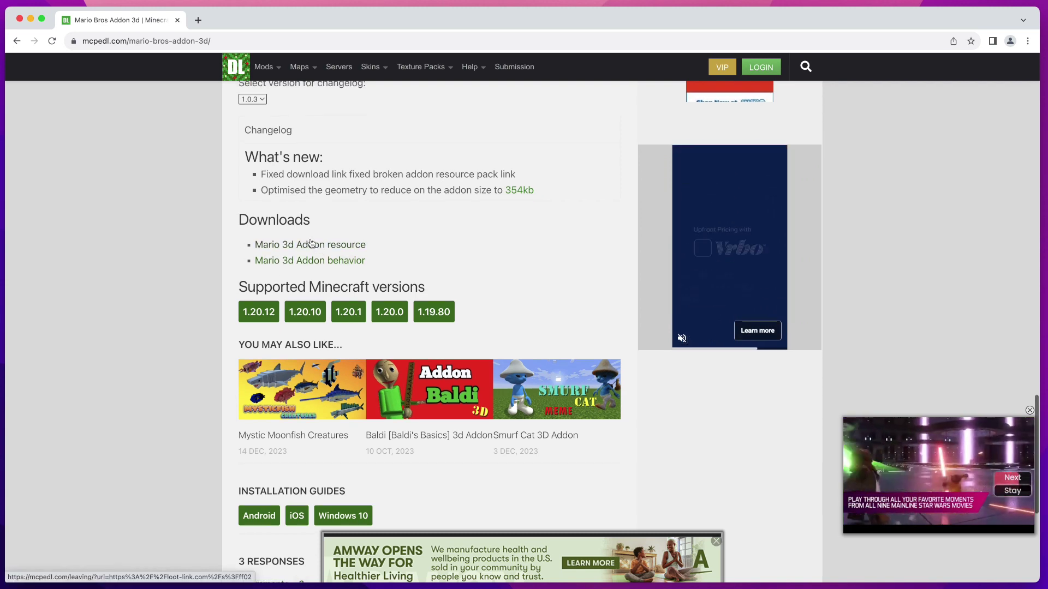
click(308, 247)
Download mario_resource_pack.mcpack from MediaFire via loot-link, then close the download tab
scroll(315, 254, down, 1)
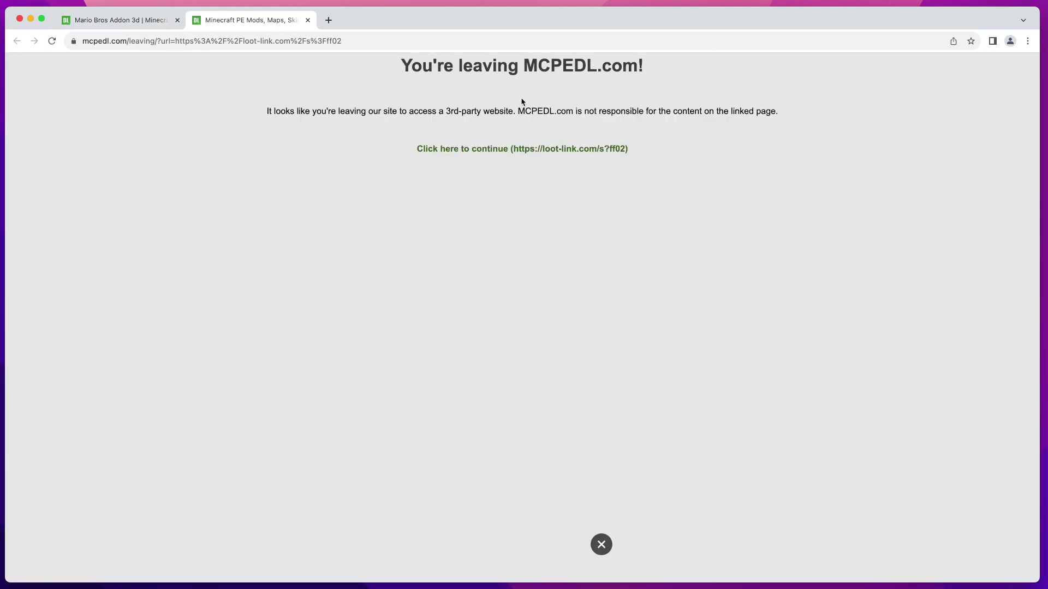
click(504, 150)
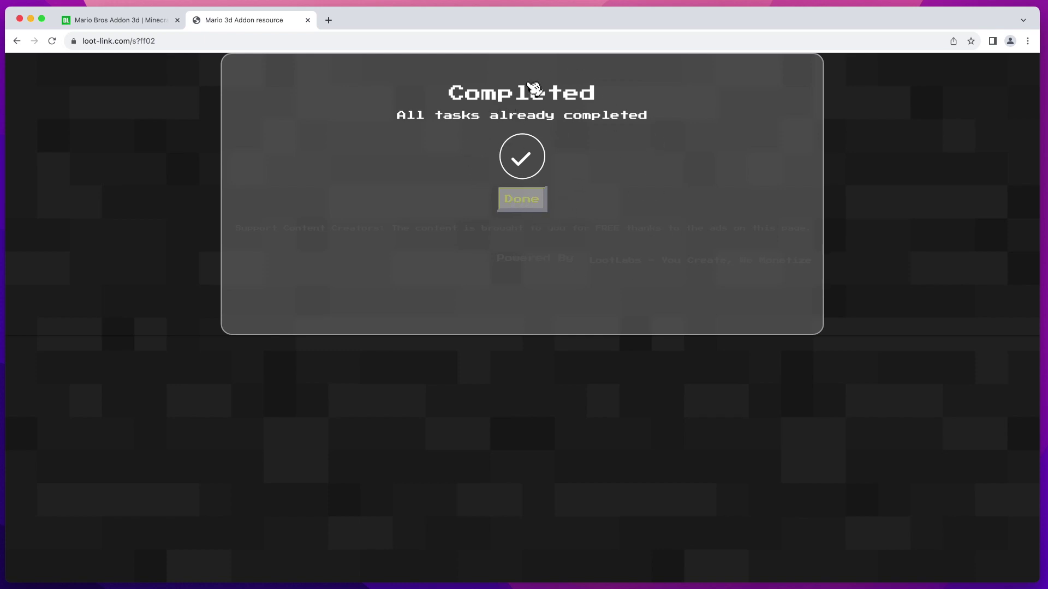
click(521, 199)
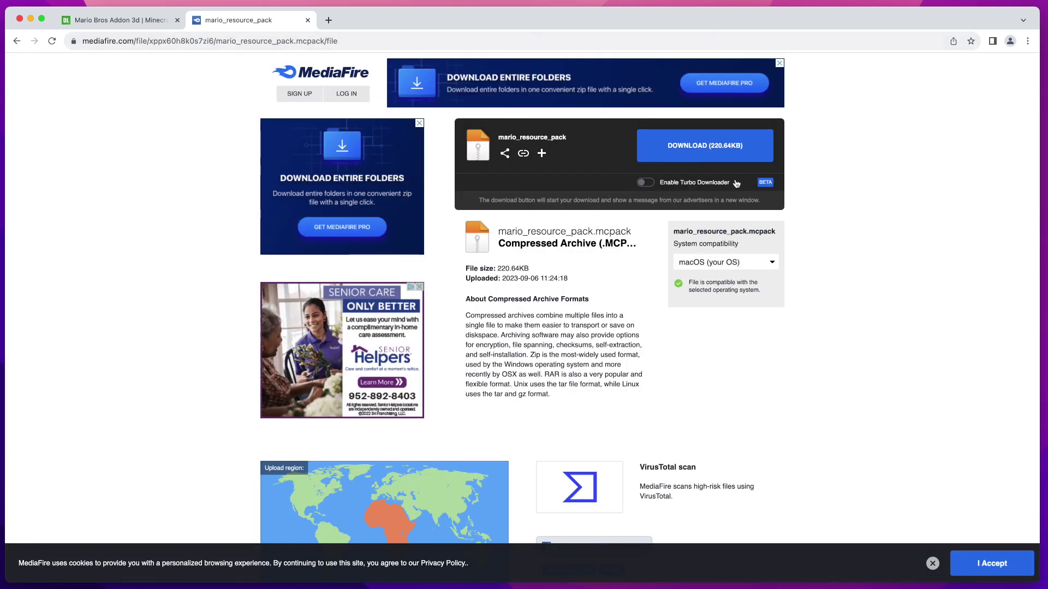
click(703, 146)
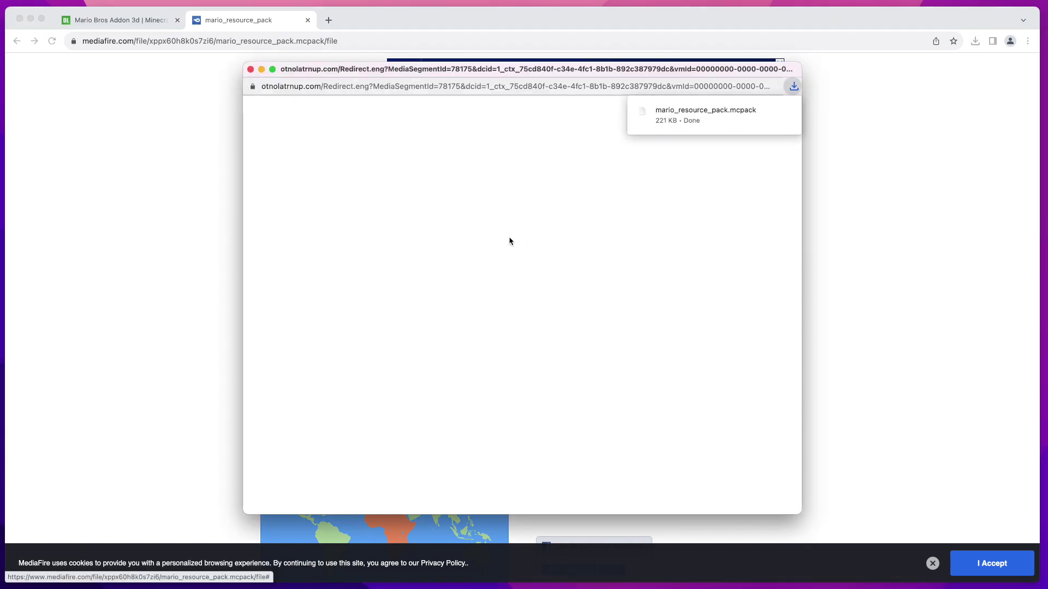
click(250, 70)
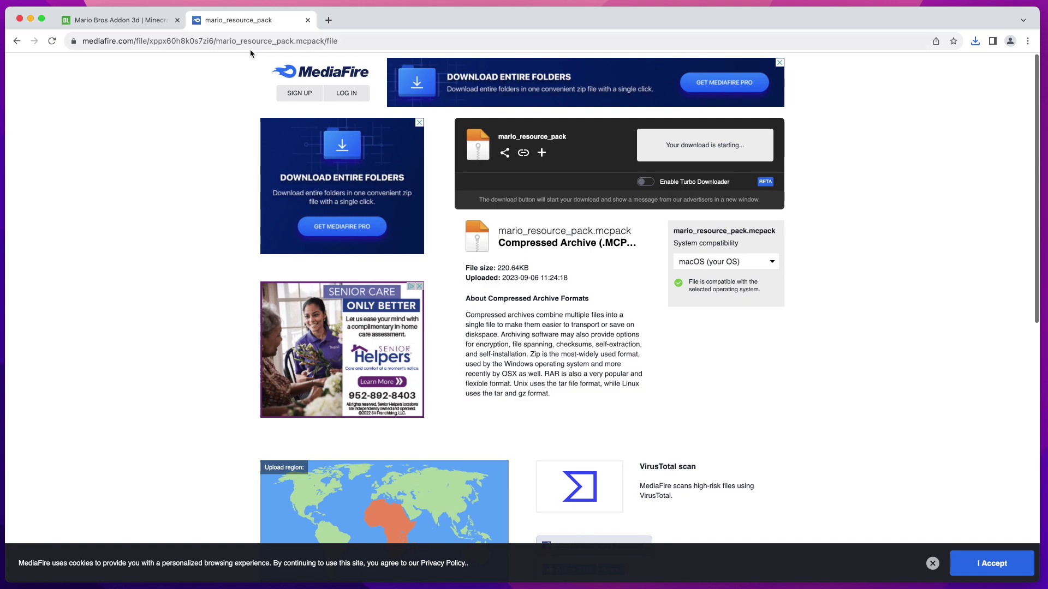
click(306, 20)
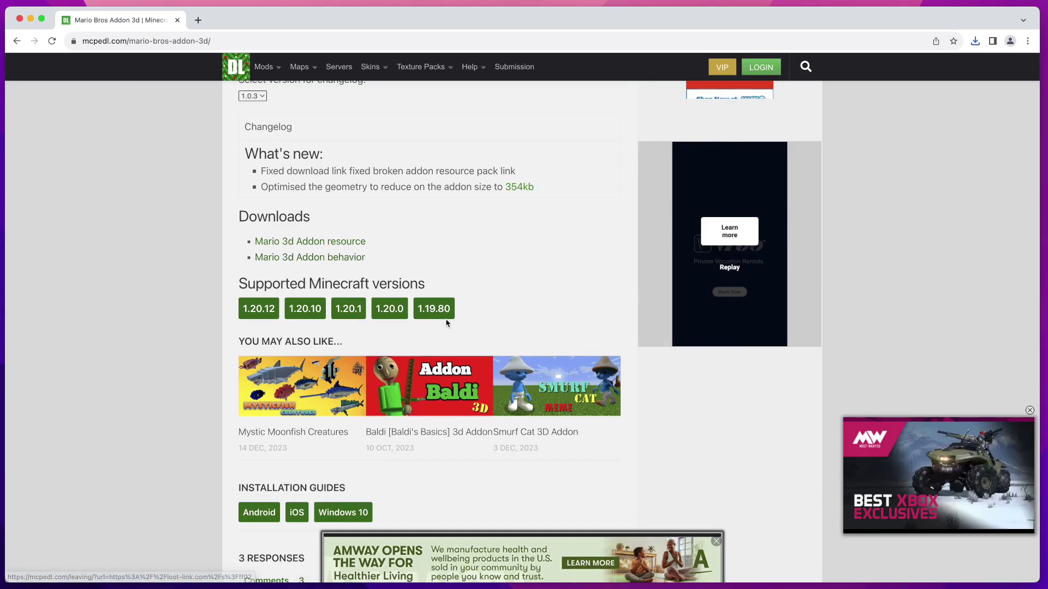
Download mario_behavior_pack.mcpack from MediaFire via loot-link and bring up the Downloads folder
click(312, 257)
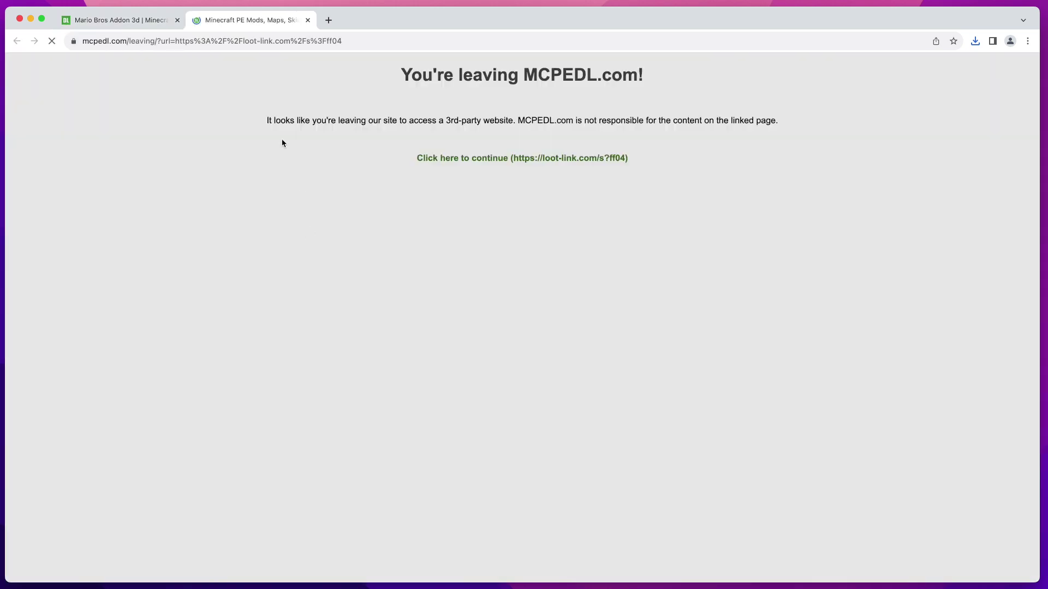
click(570, 158)
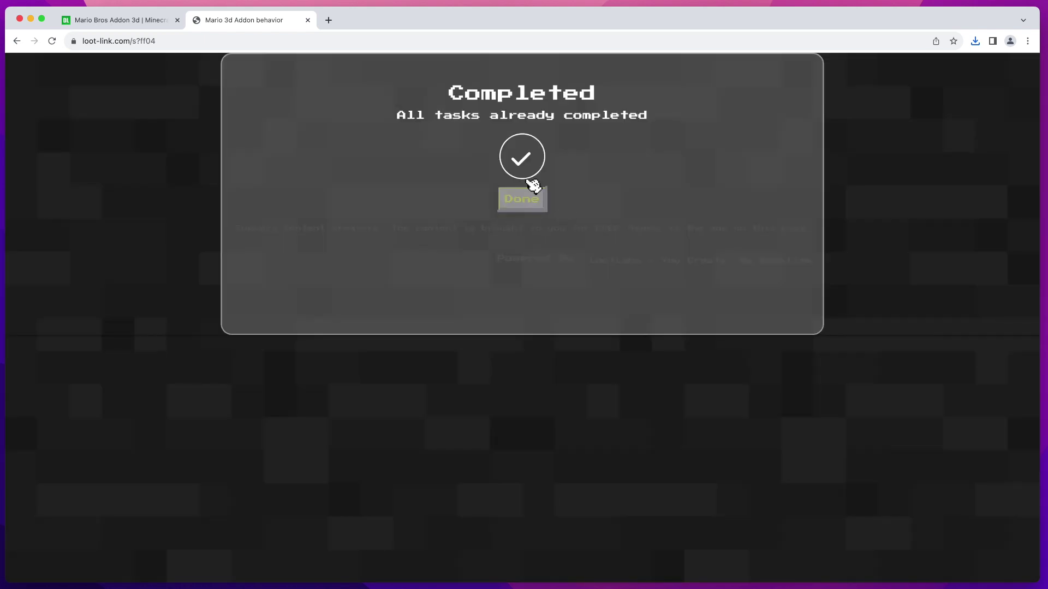
click(519, 199)
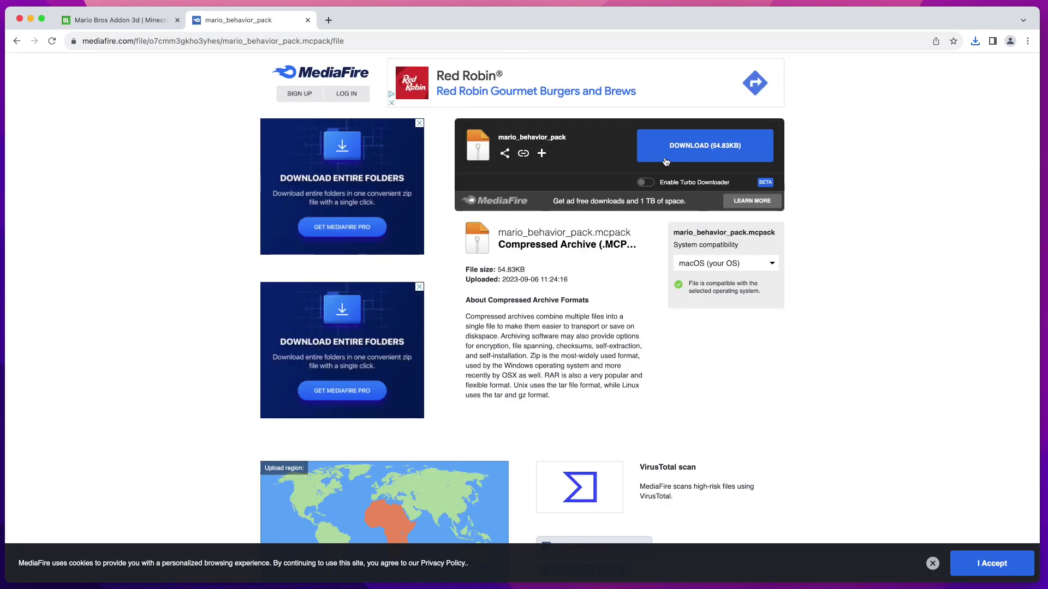
click(688, 147)
scroll(791, 109, down, 1)
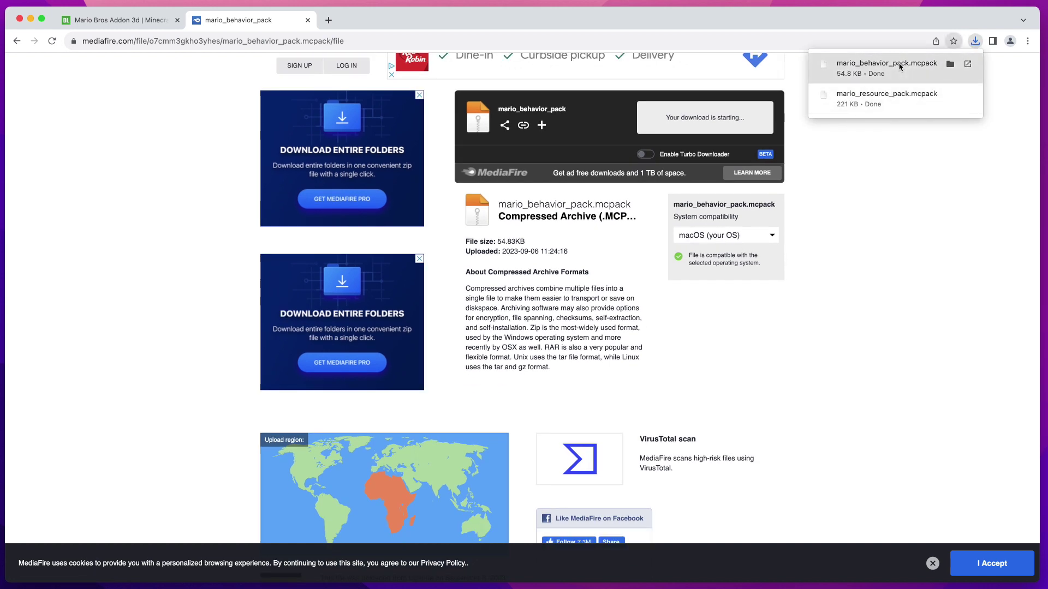
click(309, 21)
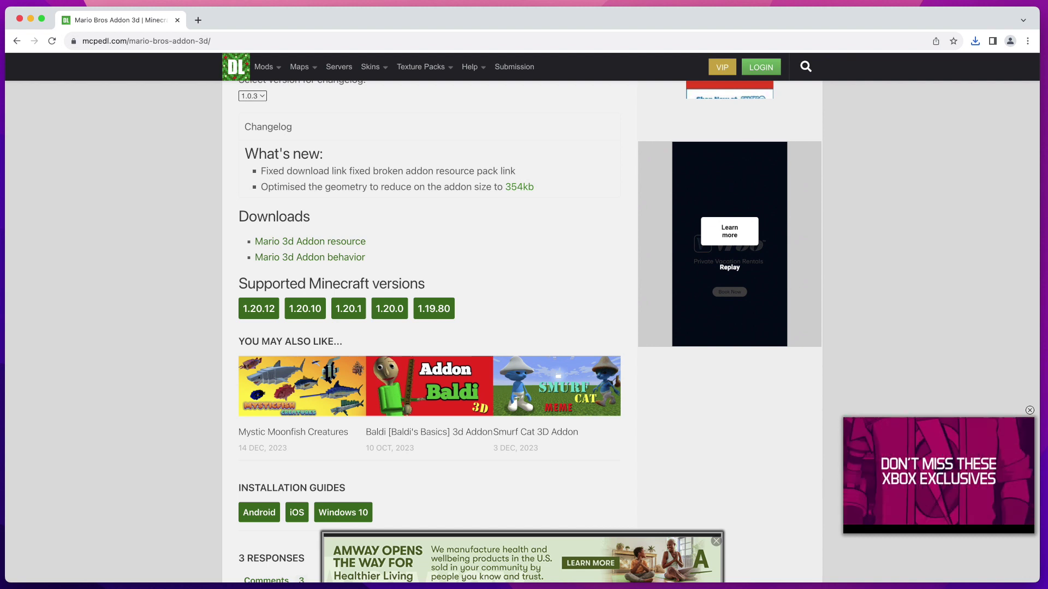
key(super+alt+space)
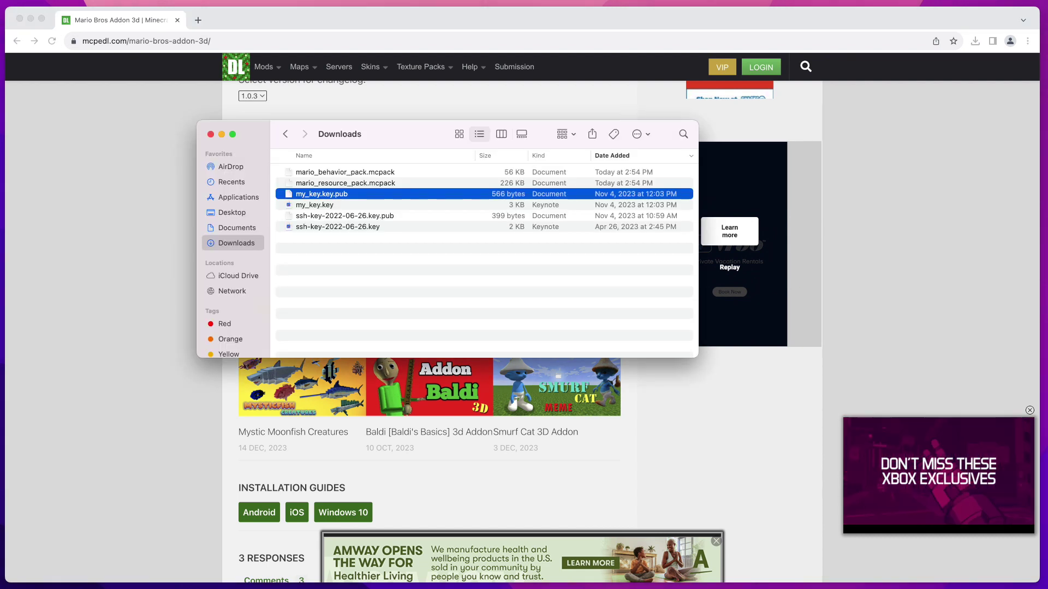
Extract mario_behavior_pack.mcpack and mario_resource_pack.mcpack into folders with Archive Utility
click(377, 172)
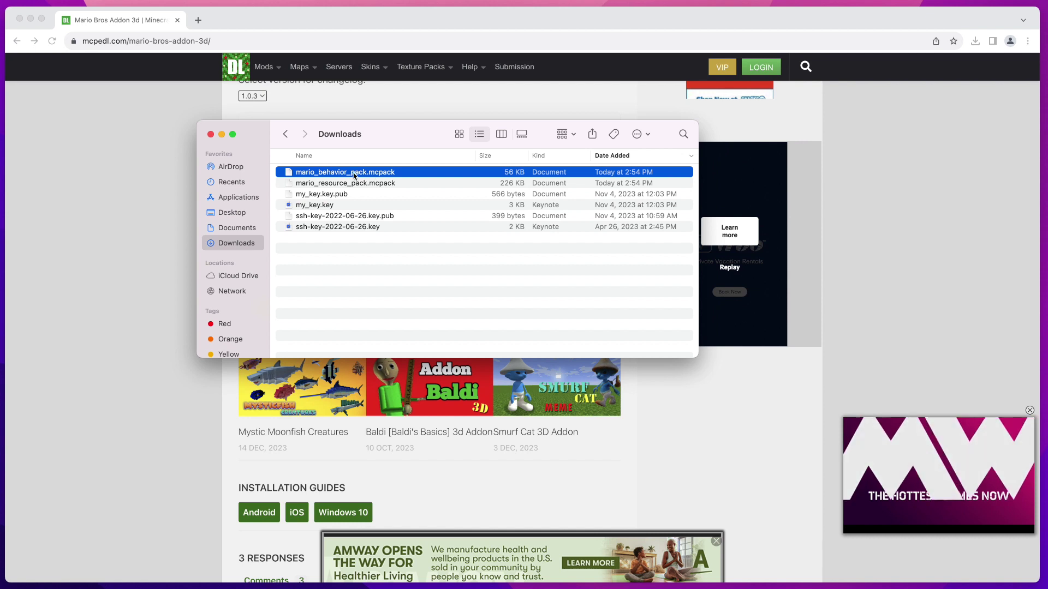
right_click(390, 176)
mouse_move(411, 194)
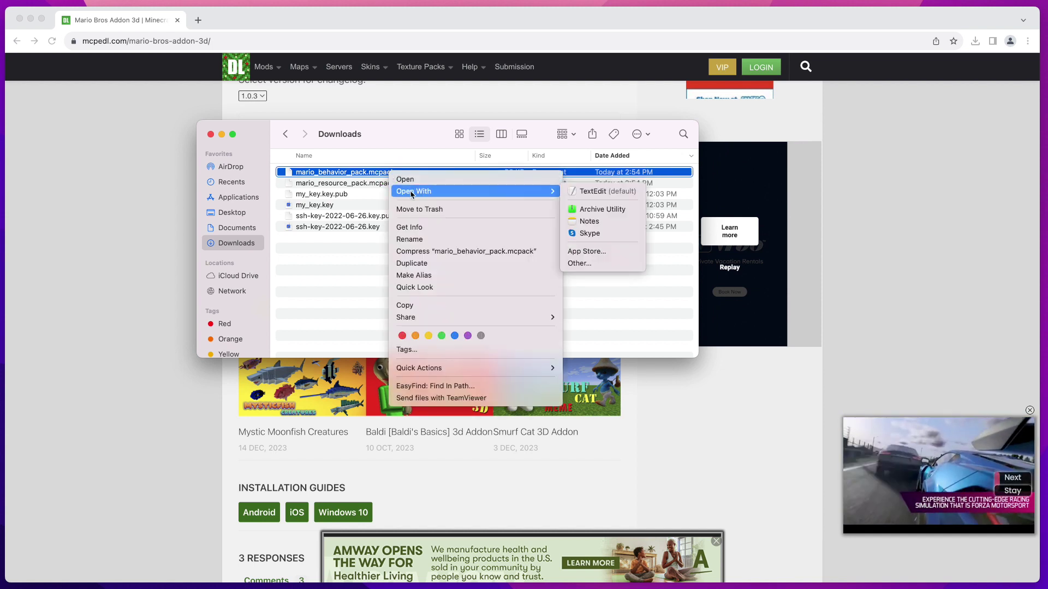
click(584, 215)
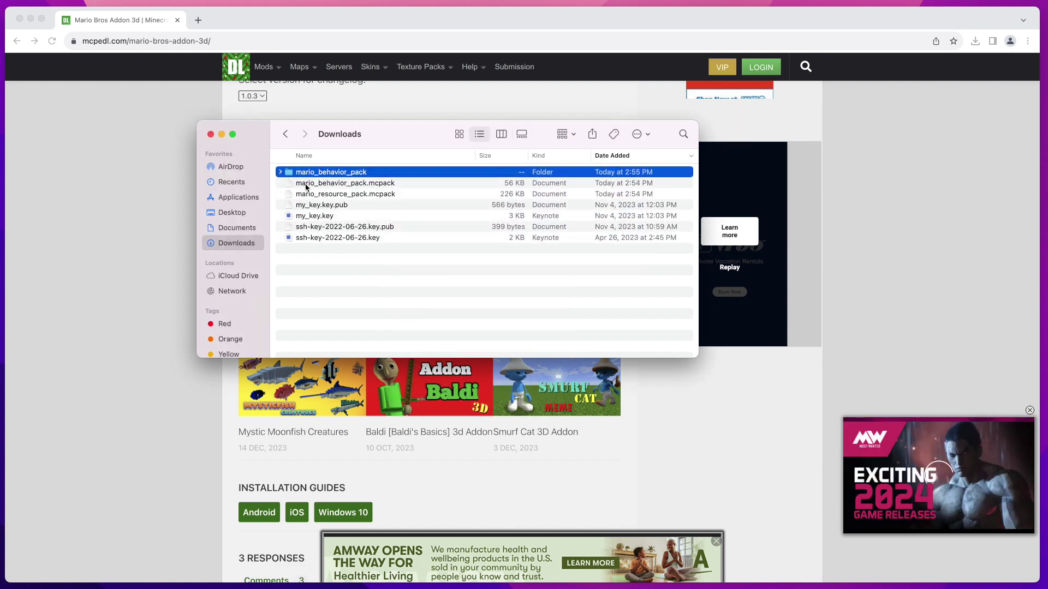
click(345, 194)
right_click(344, 194)
mouse_move(381, 210)
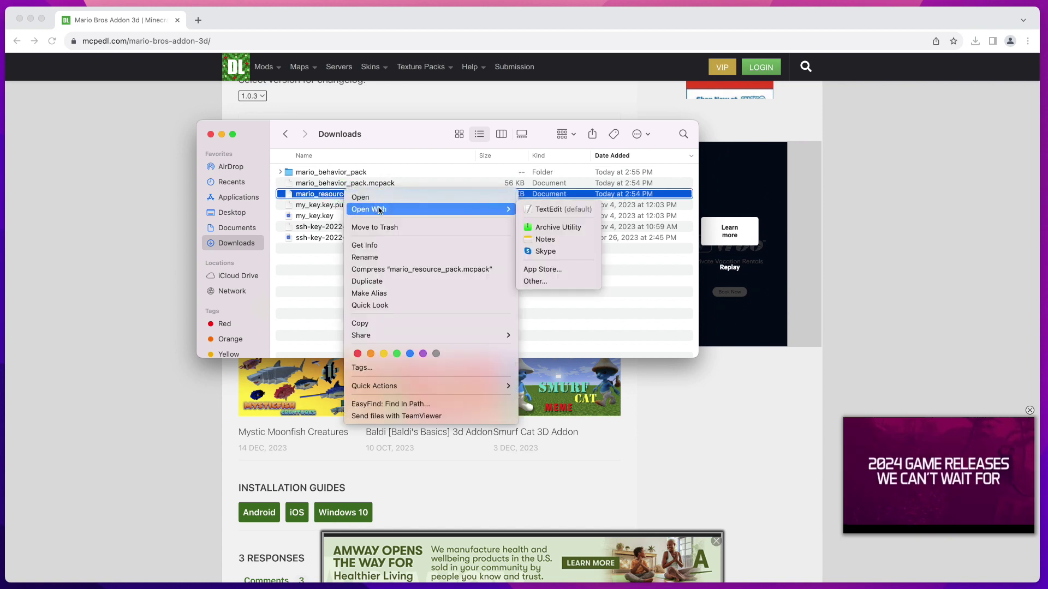
click(554, 227)
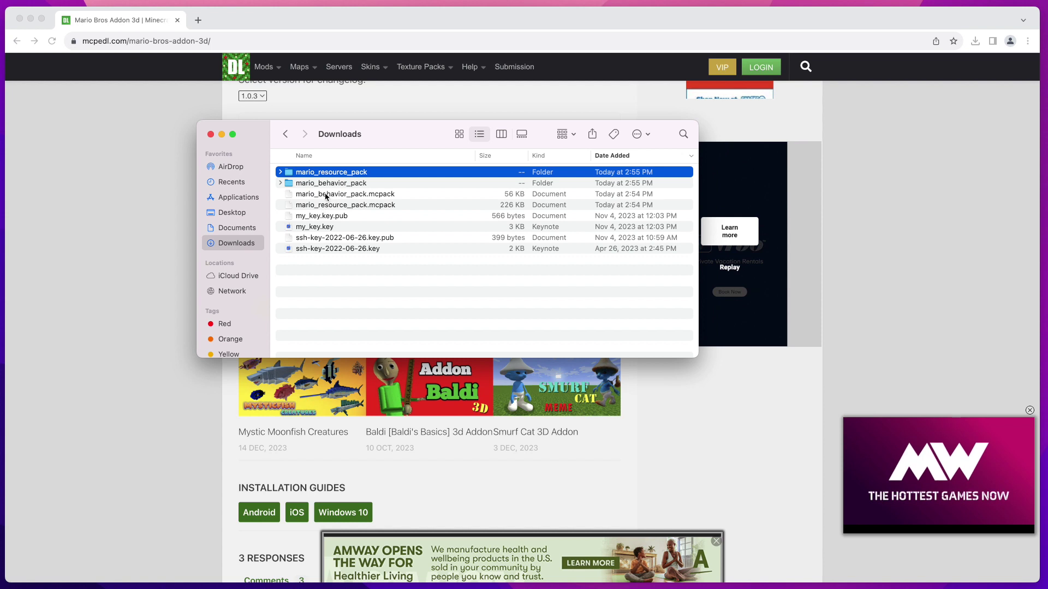
click(326, 195)
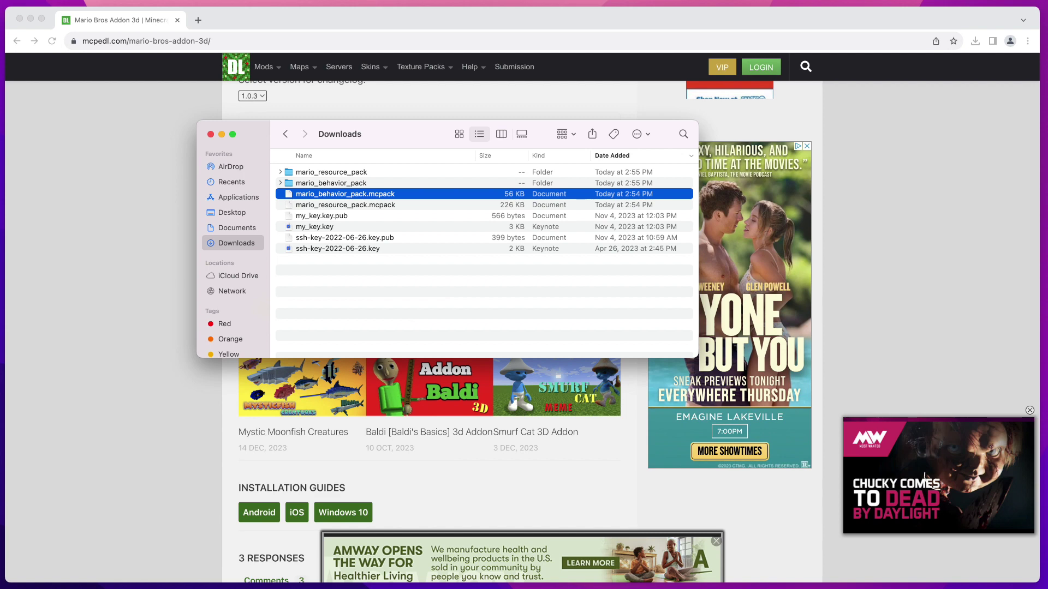
key(super+Tab)
Stop all server processes with 'sudo supervisorctl stop all', correcting the misspelled command
drag(446, 47, 716, 97)
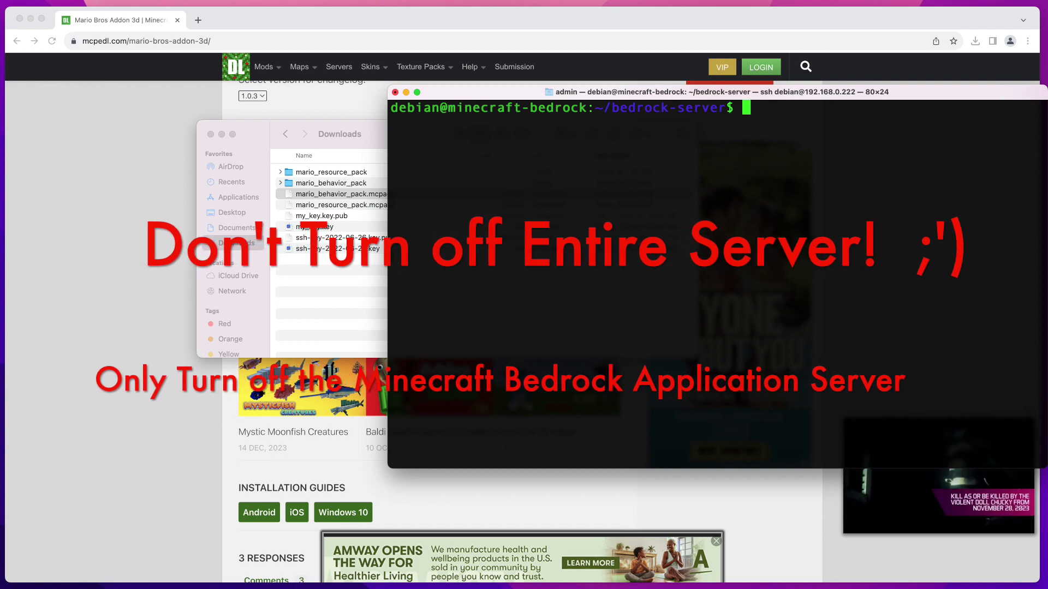
text(sup)
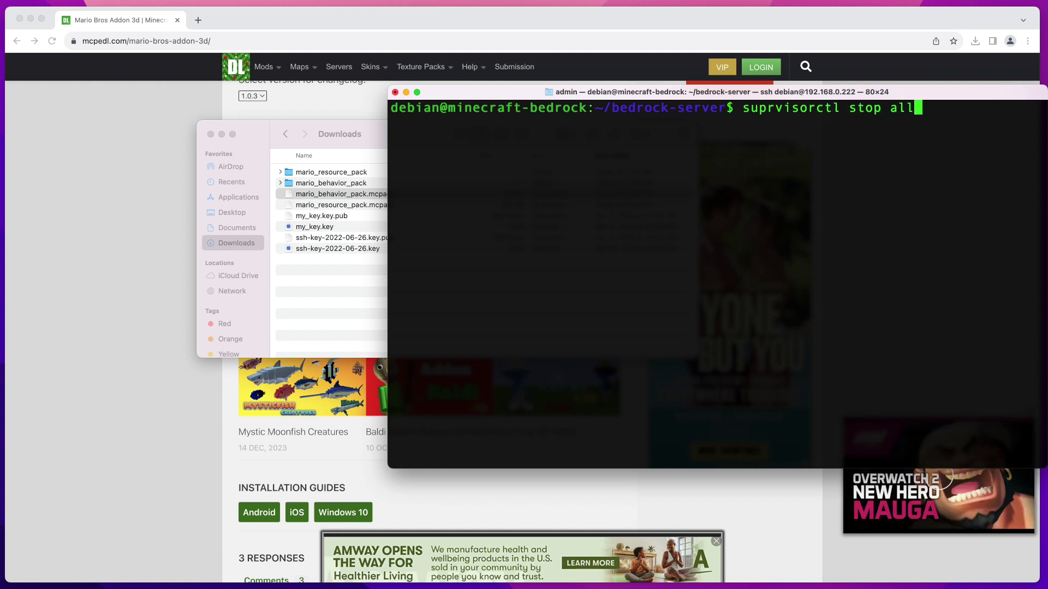
text(rvisorctl stop all)
key(Return)
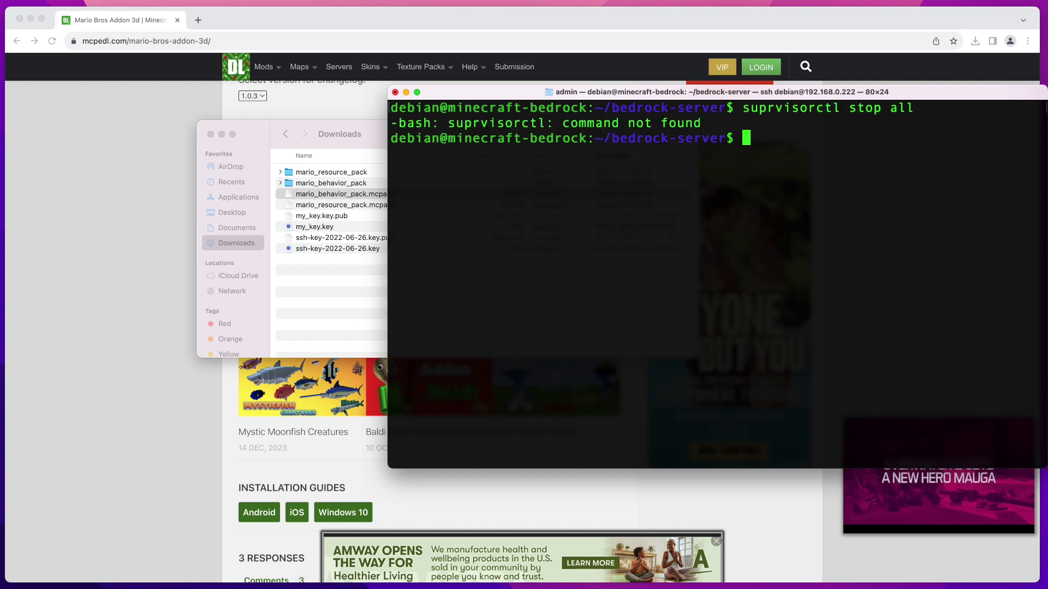
key(Up)
key(Left)
key(Left)
key(Left)
key(Left)
key(Left)
key(Left)
key(Left)
key(Left)
key(Left)
key(Left)
key(Left)
key(Left)
key(Left)
key(Left)
key(Left)
key(Left)
key(Left)
text(e)
key(Return)
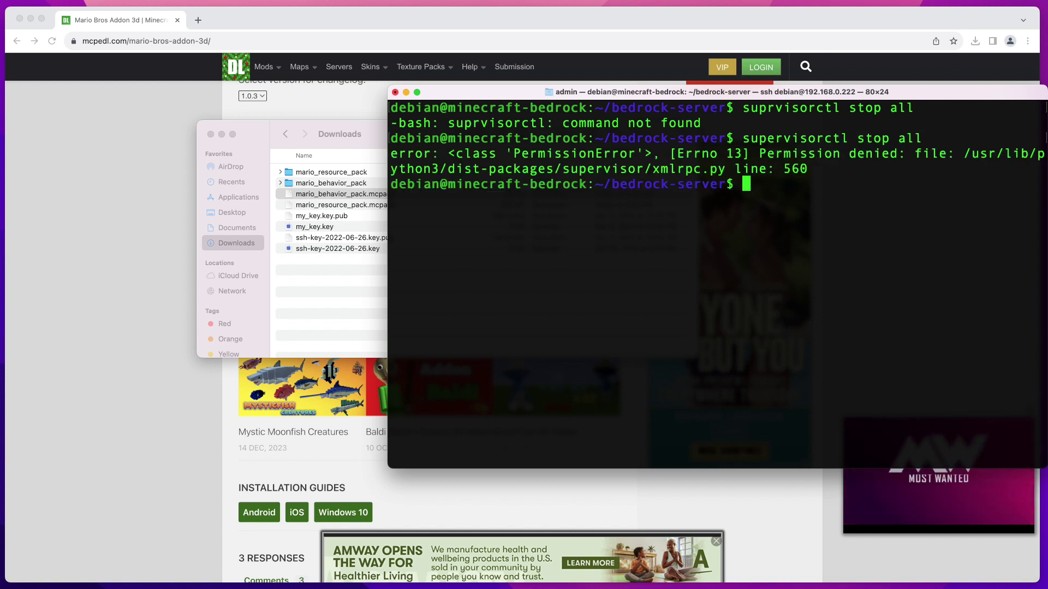
key(Up)
text(sudo)
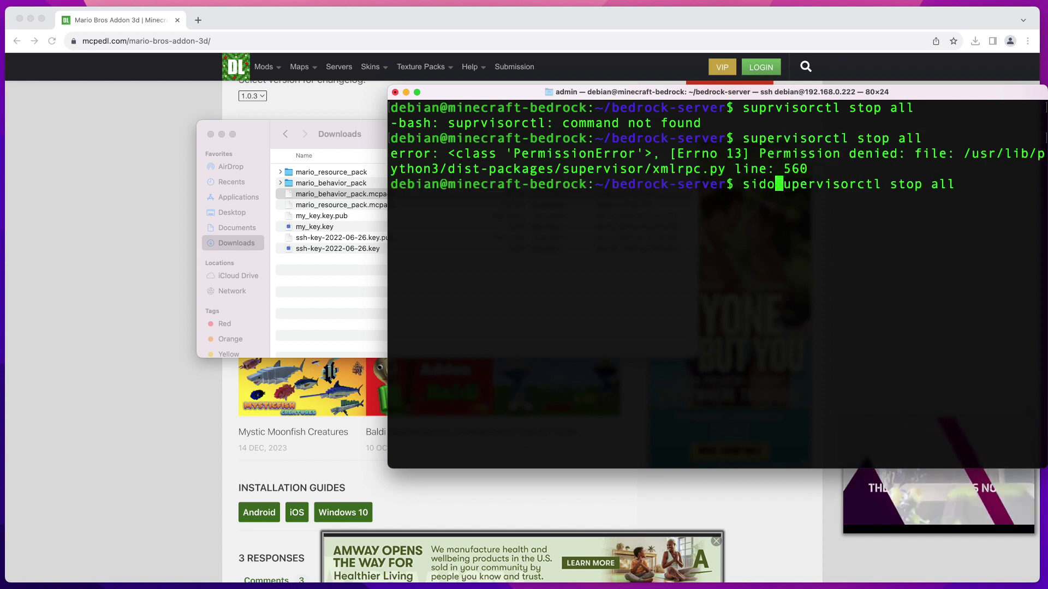
key(Return)
Run 'sudo supervisorctl status' to confirm minecraft-bedrock is STOPPED
key(Up)
key(BackSpace)
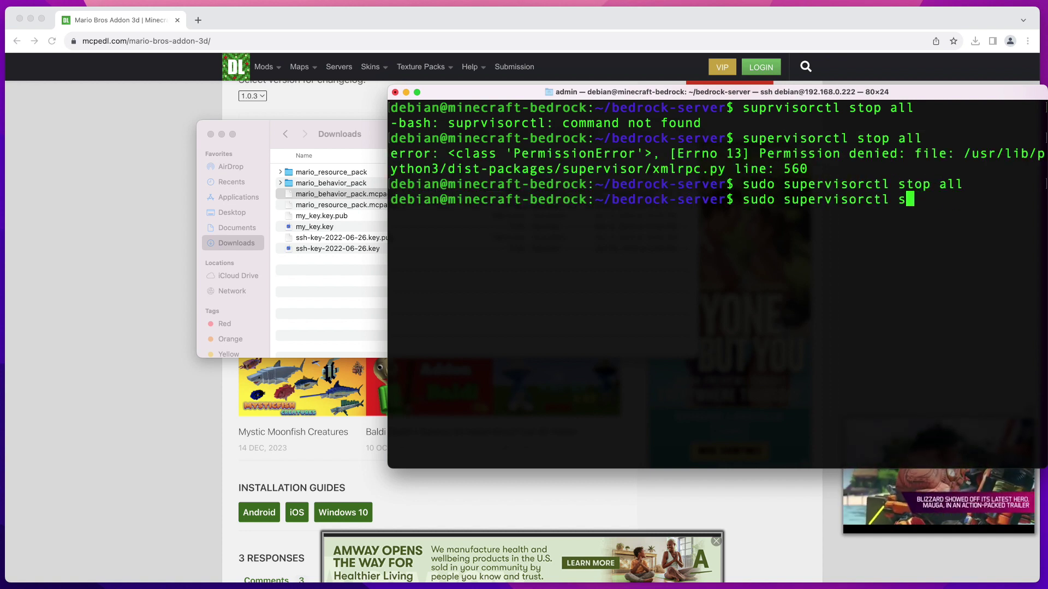
text(tatus)
key(Return)
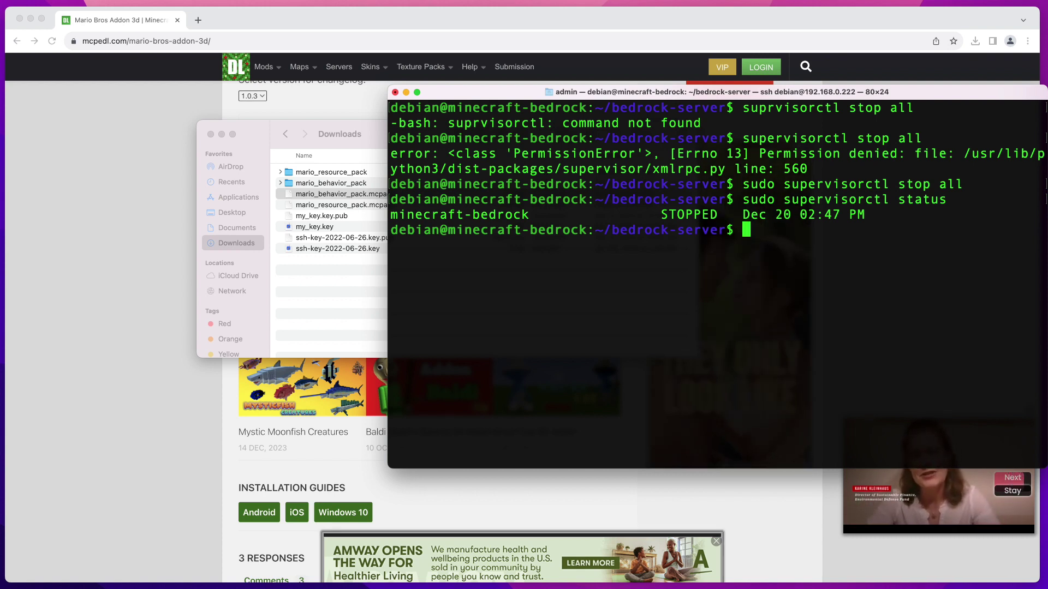
Connect over SFTP to 192.168.0.222 as user debian with the server password
click(579, 191)
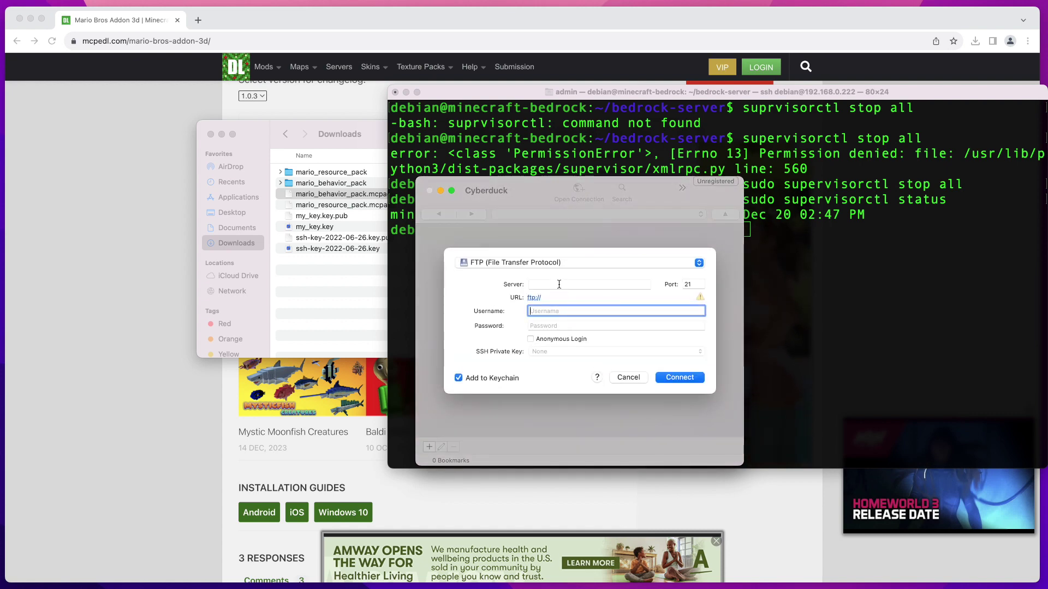
click(591, 265)
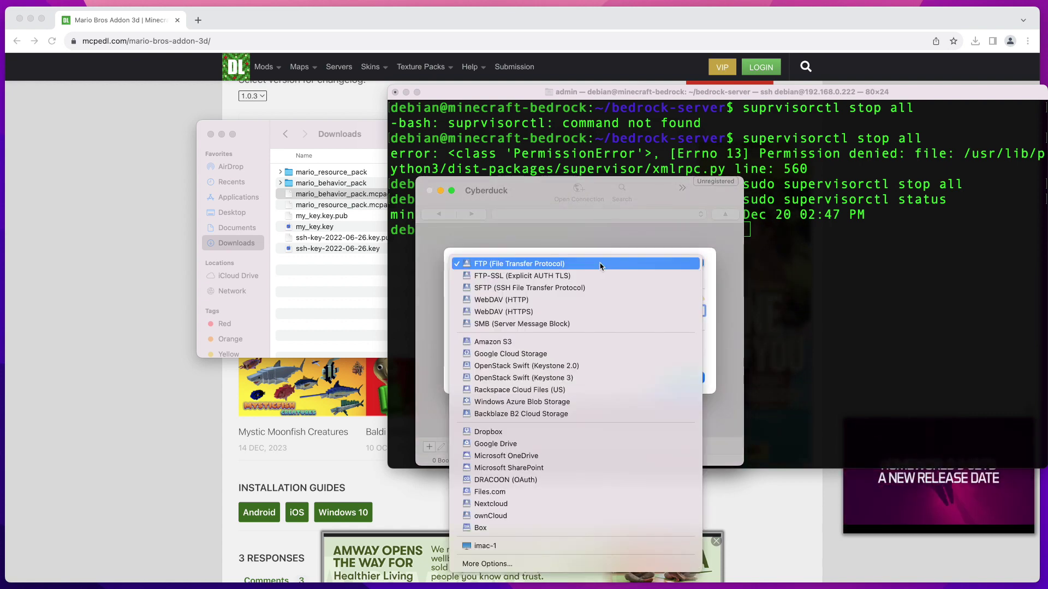
click(570, 293)
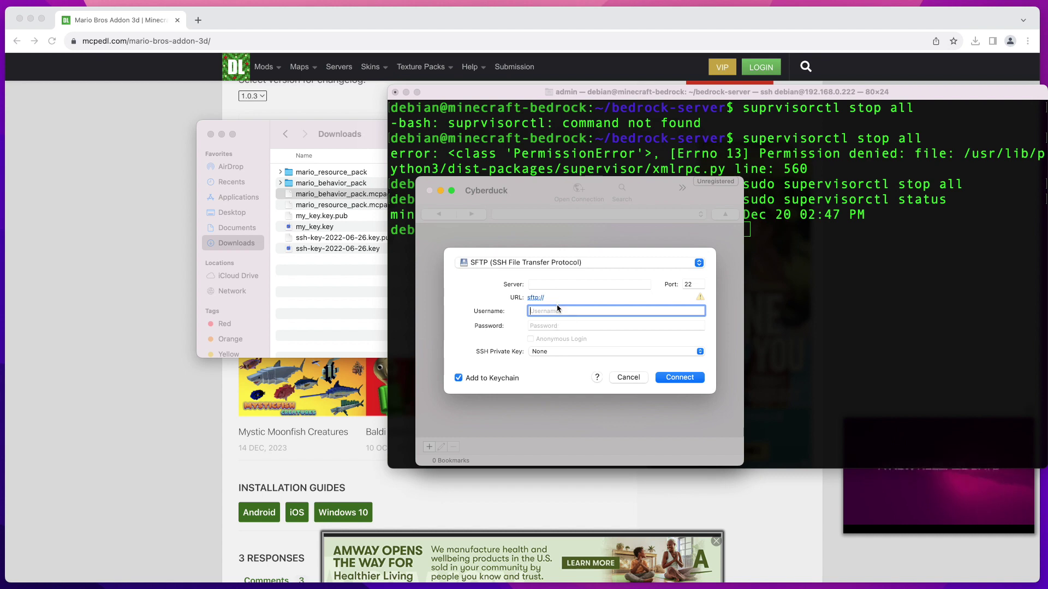
click(554, 284)
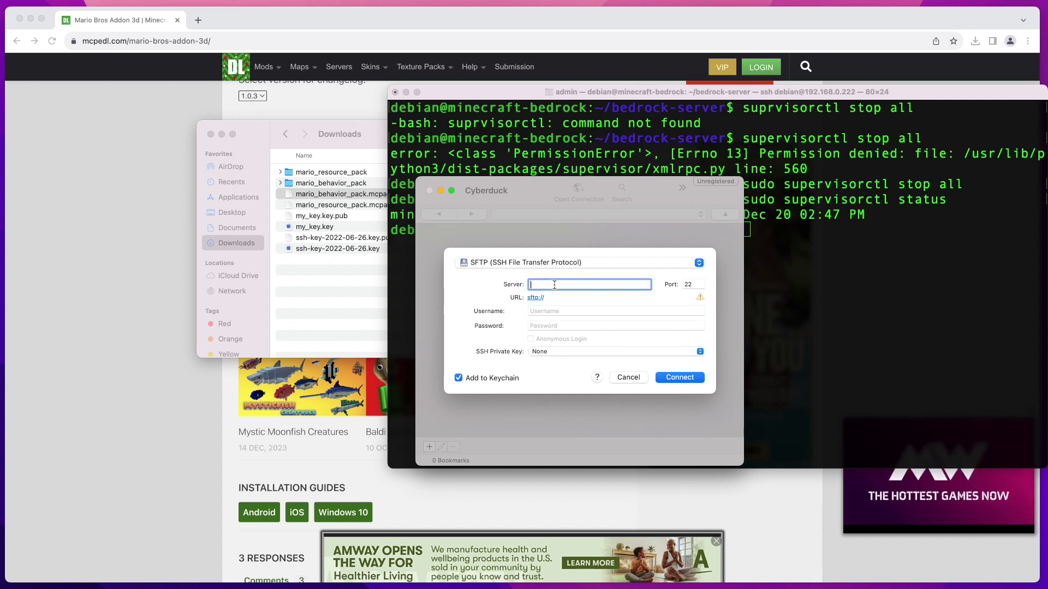
text(192.168)
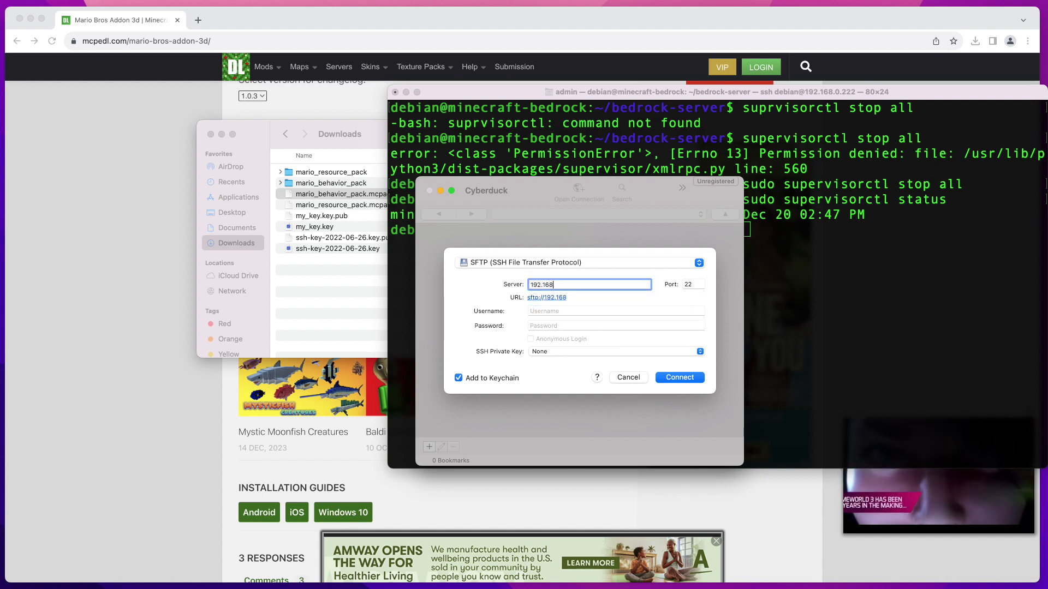
text(.022)
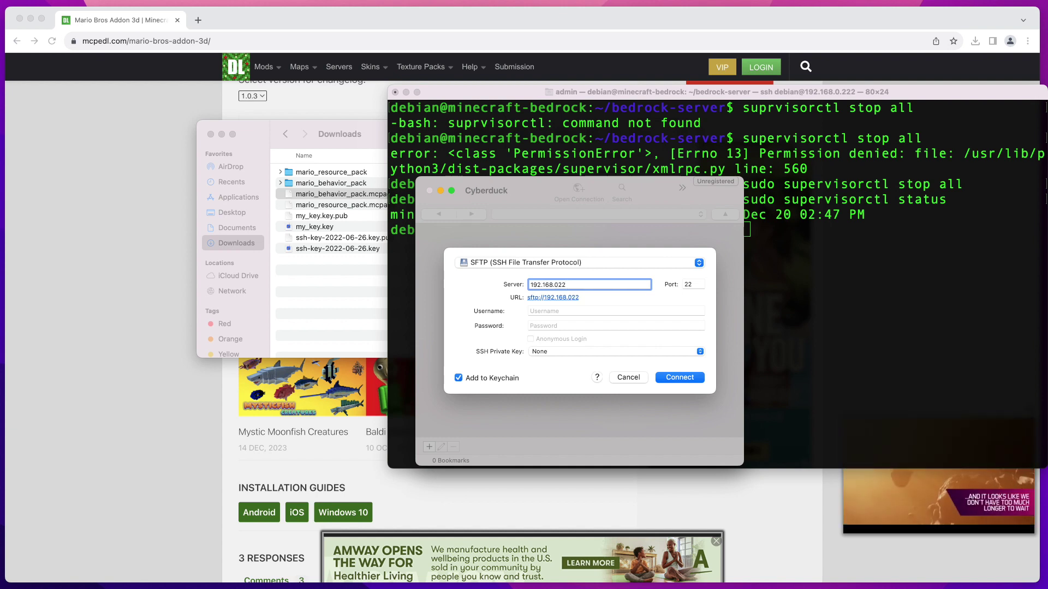
key(BackSpace)
key(BackSpace)
text(.2)
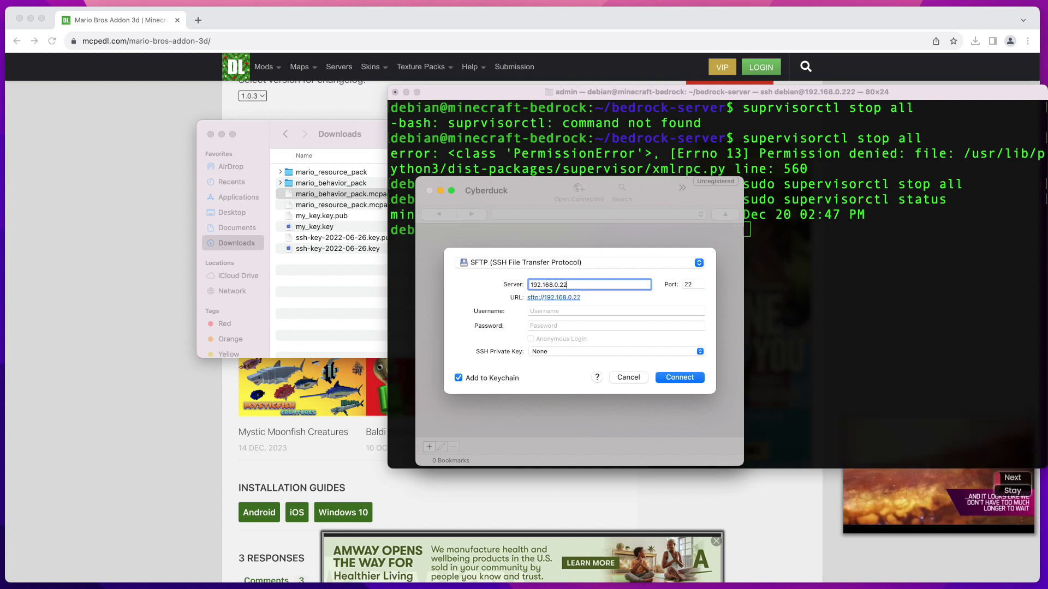
click(544, 312)
text(debian)
key(Tab)
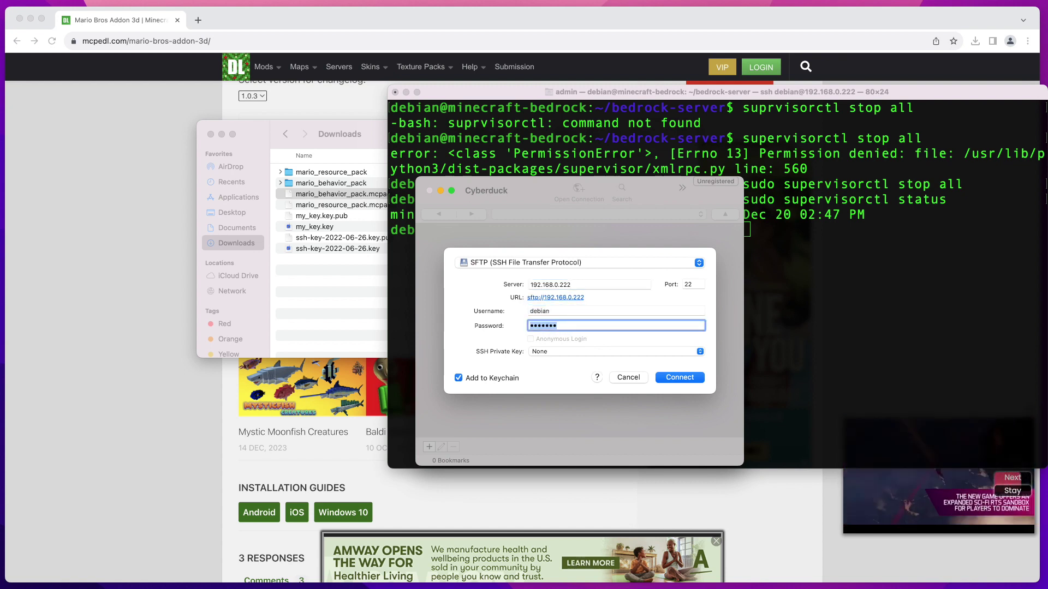
click(676, 379)
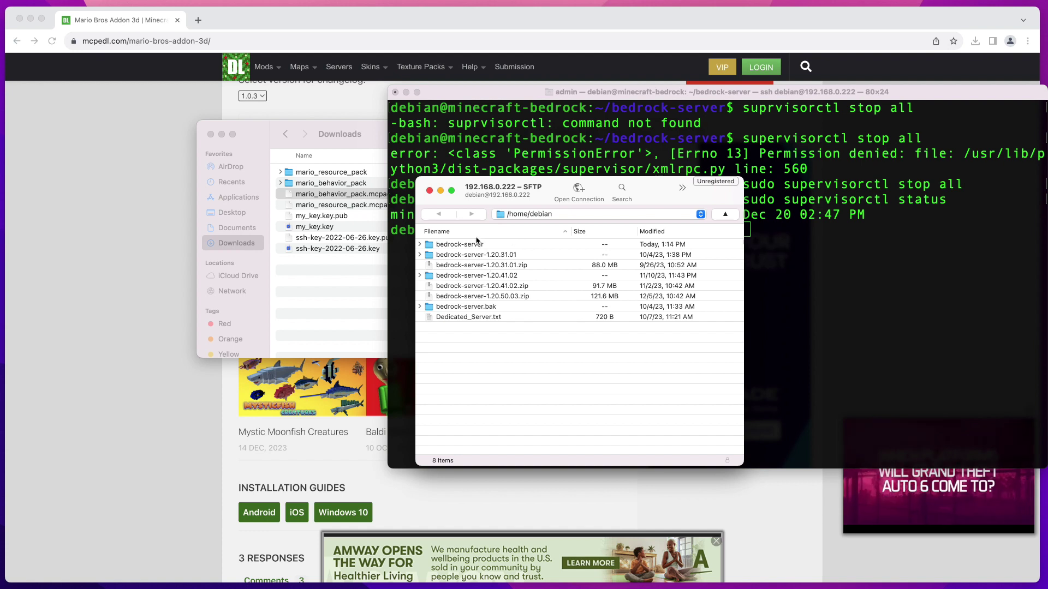
Open bedrock-server and drop the mario_resource_pack folder onto resource_packs to upload it
click(442, 246)
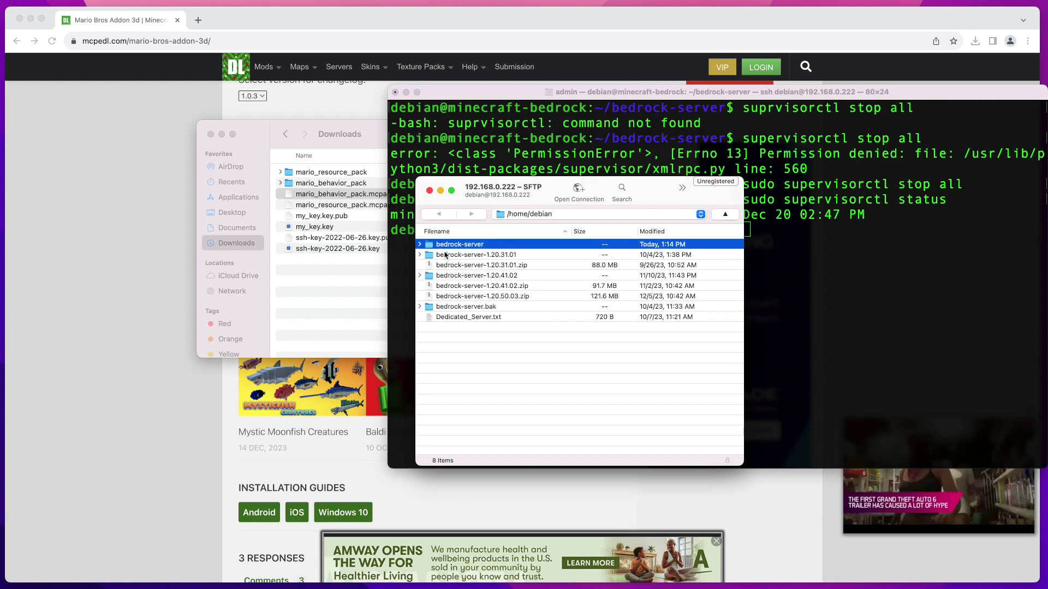
double_click(446, 245)
scroll(504, 300, down, 1)
scroll(504, 299, up, 1)
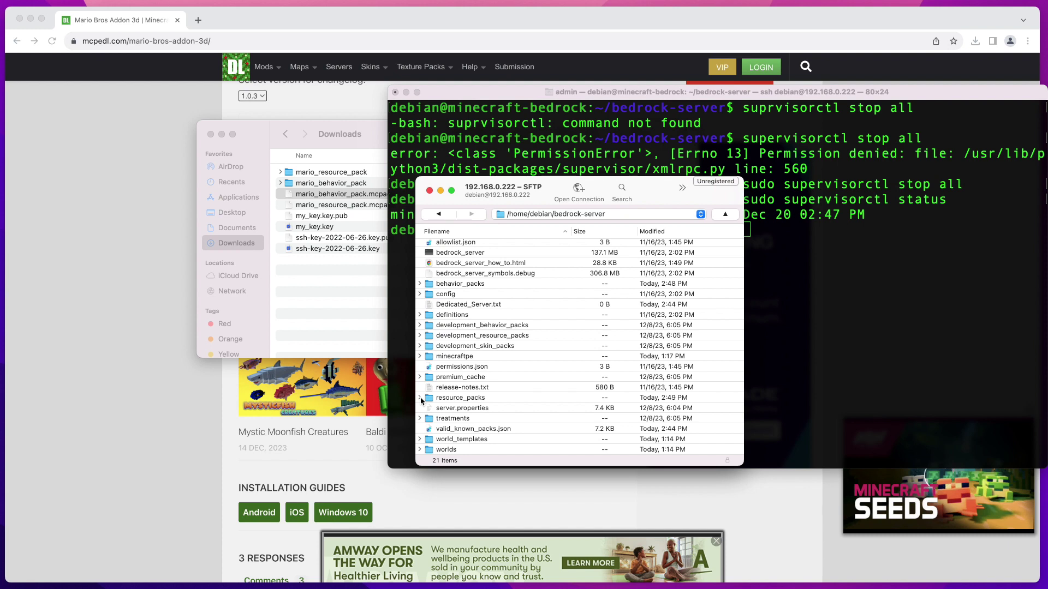
drag(289, 174, 502, 402)
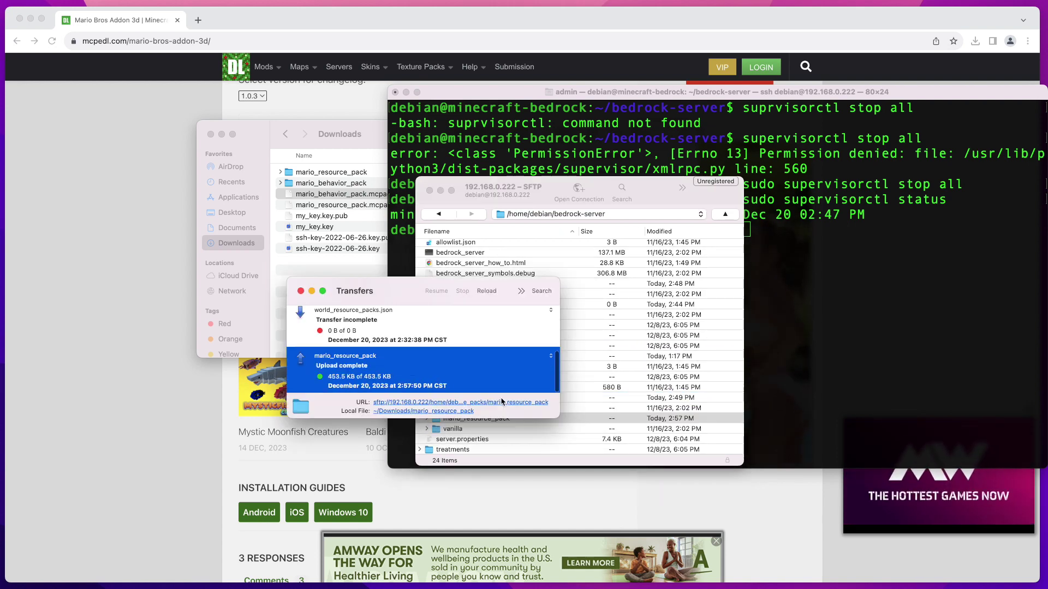
click(301, 291)
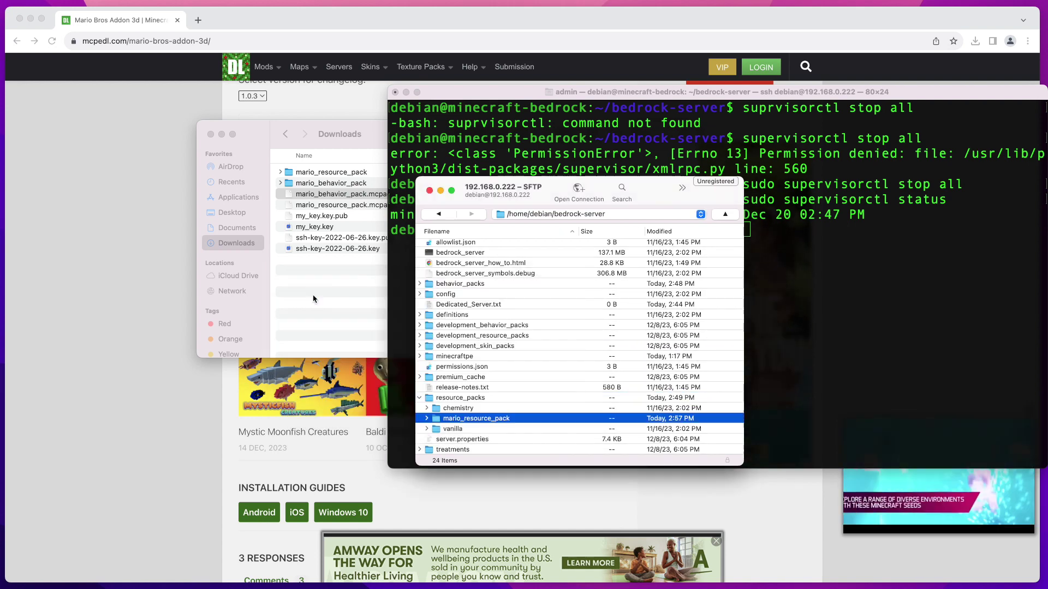
click(459, 401)
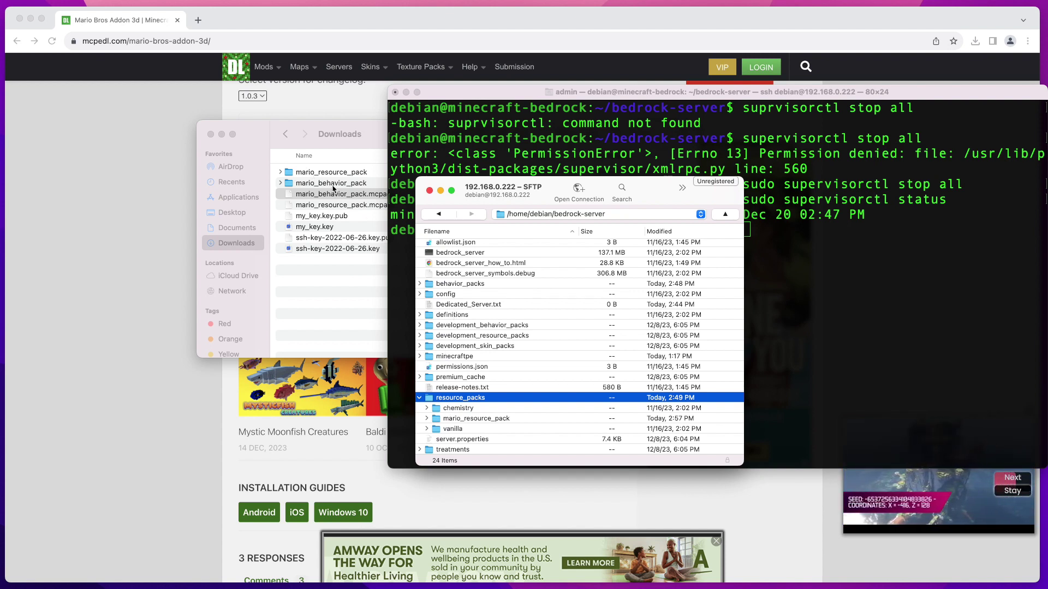
Drag mario_behavior_pack from Downloads onto the server's behavior_packs folder to upload it
click(419, 284)
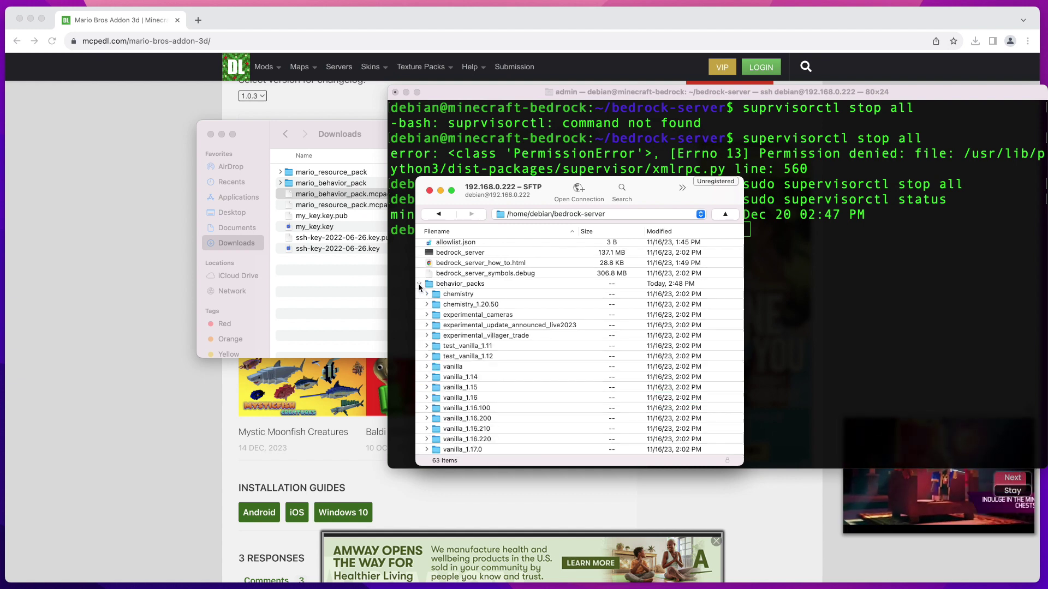
scroll(467, 399, down, 3)
scroll(467, 399, up, 3)
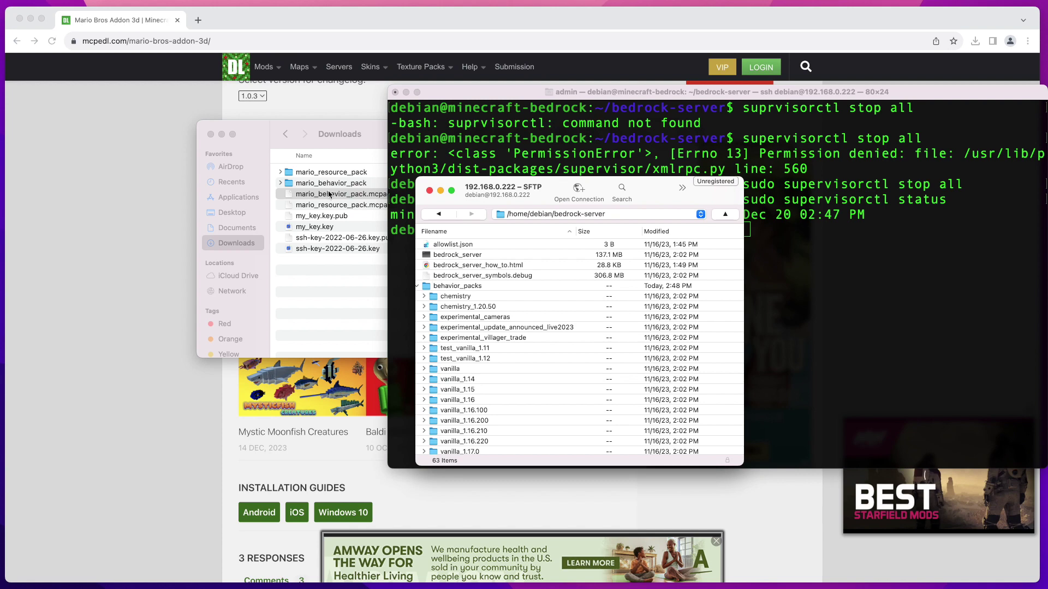
click(286, 184)
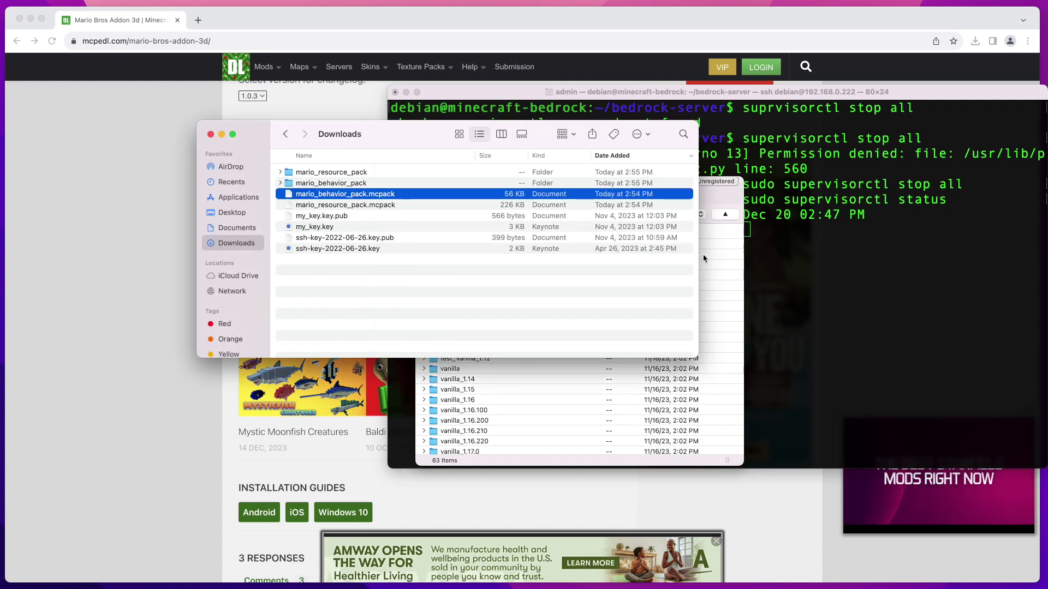
key(super+Tab)
drag(303, 186, 494, 295)
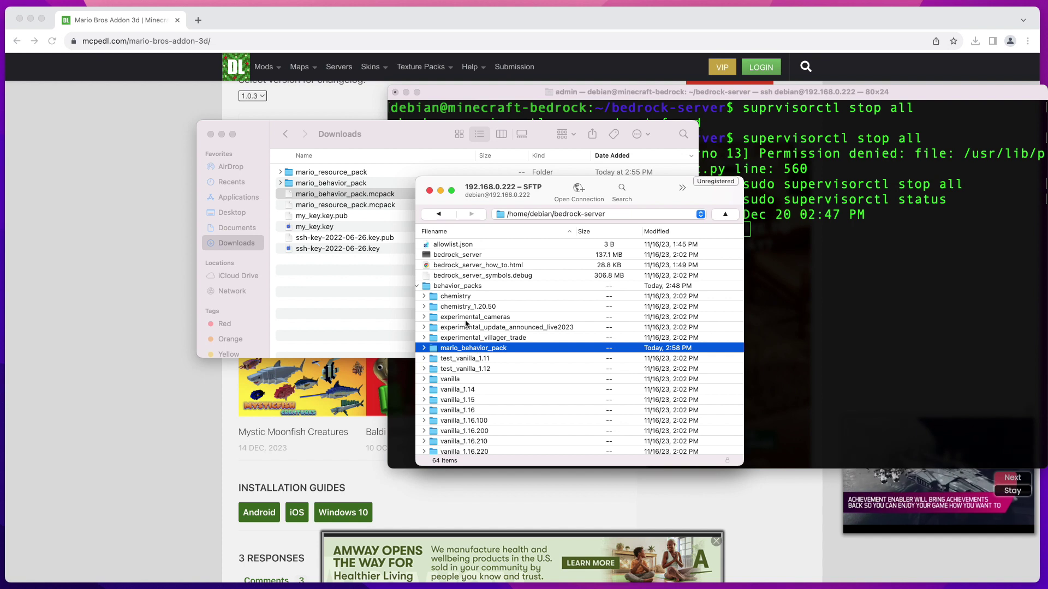
scroll(422, 289, left, 1)
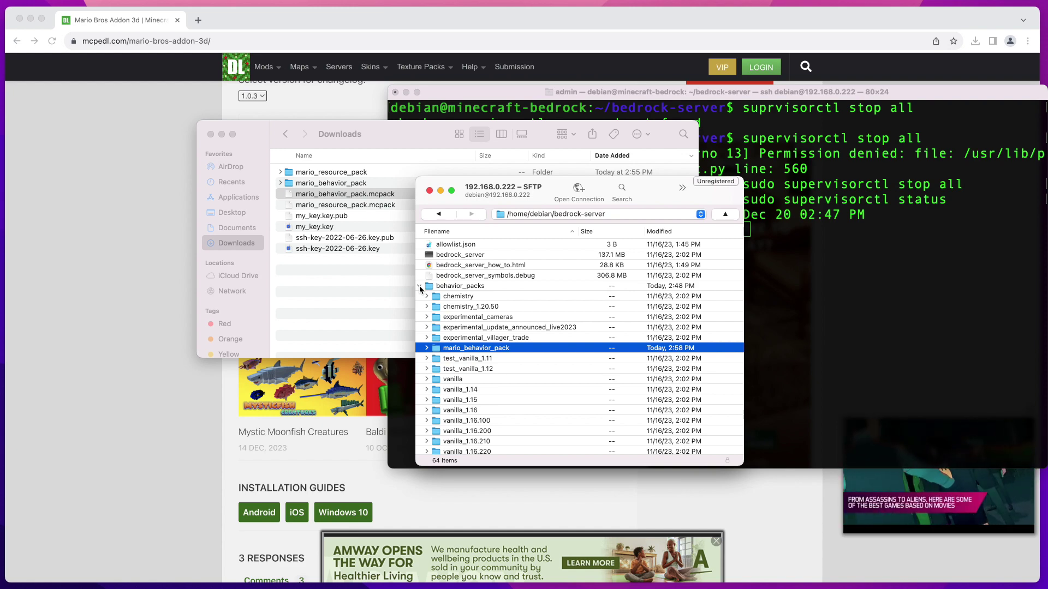
click(419, 286)
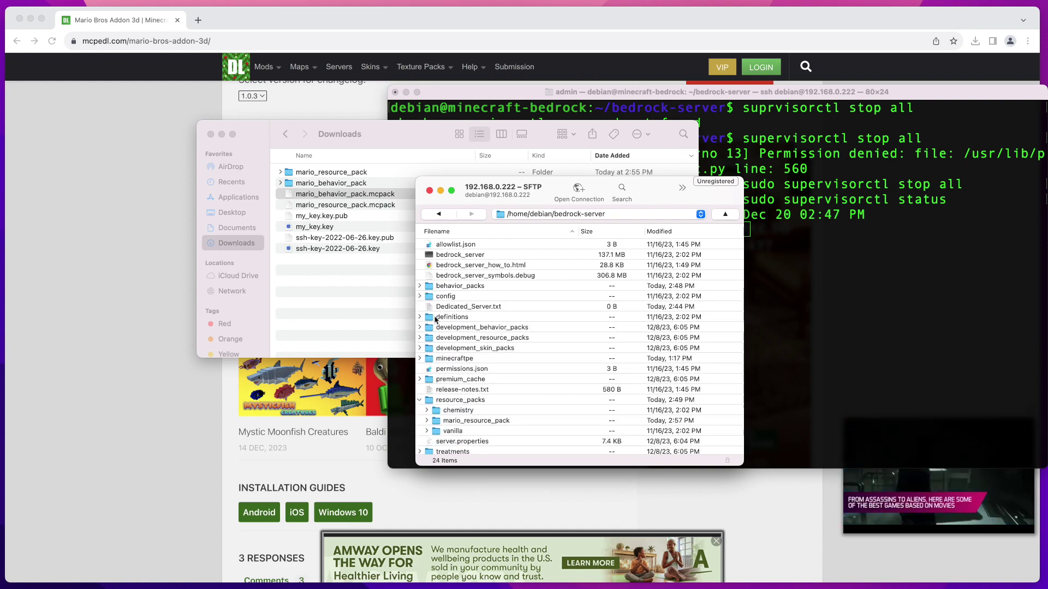
Expand the worlds folder and open Creative Normal, showing db, level.dat and levelname.txt
click(420, 401)
scroll(436, 425, down, 1)
scroll(451, 436, up, 1)
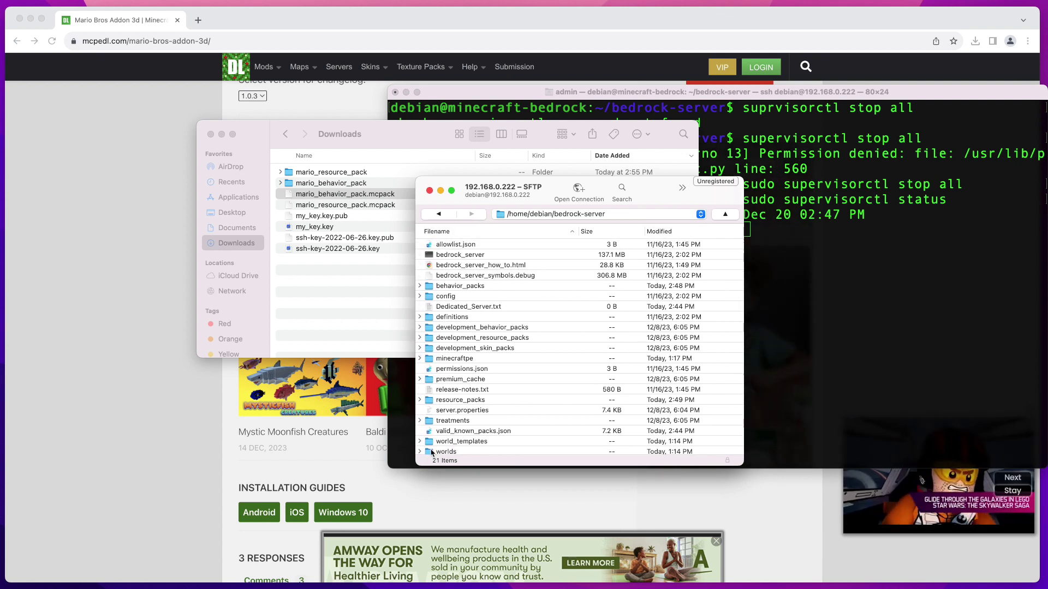
scroll(431, 452, down, 1)
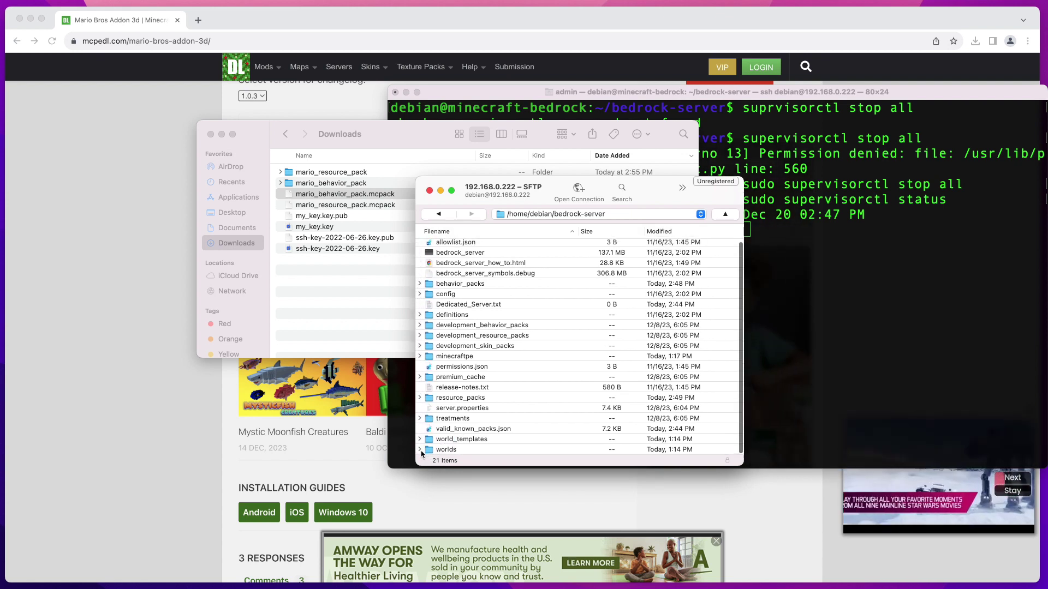
click(420, 449)
scroll(442, 448, down, 1)
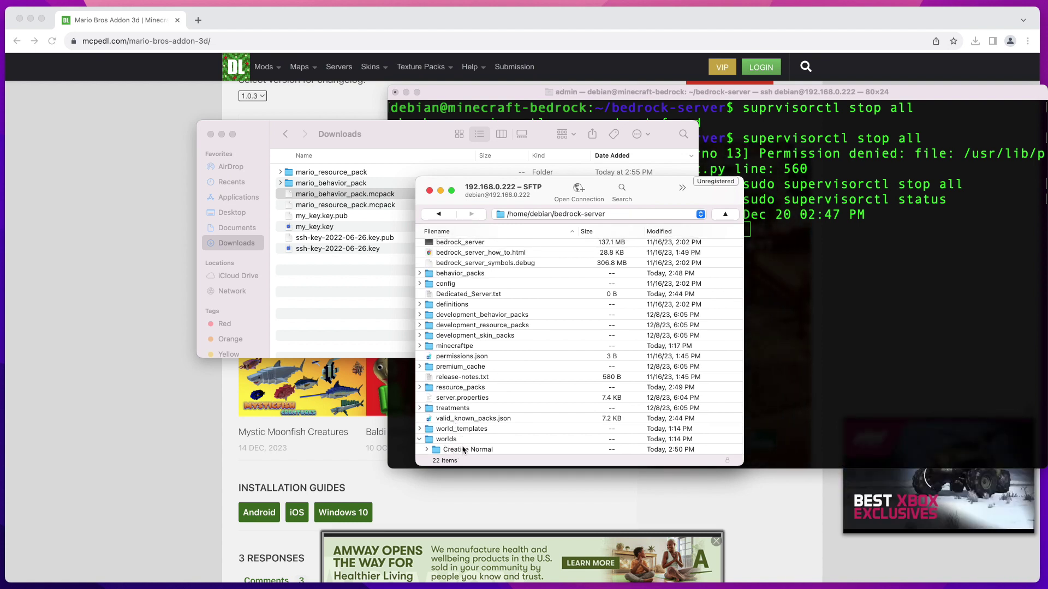
scroll(455, 444, down, 2)
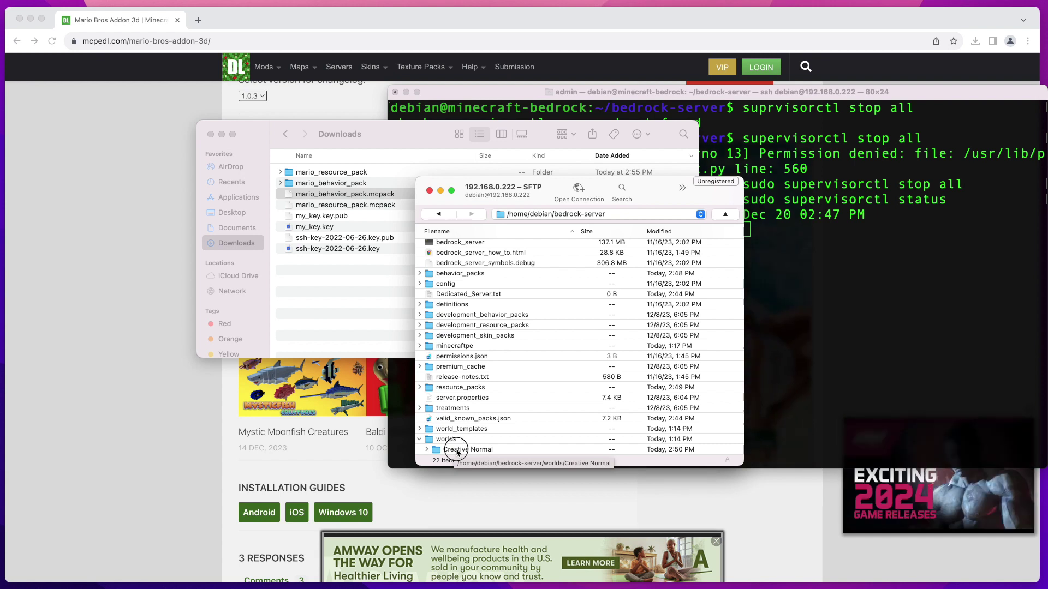
double_click(463, 449)
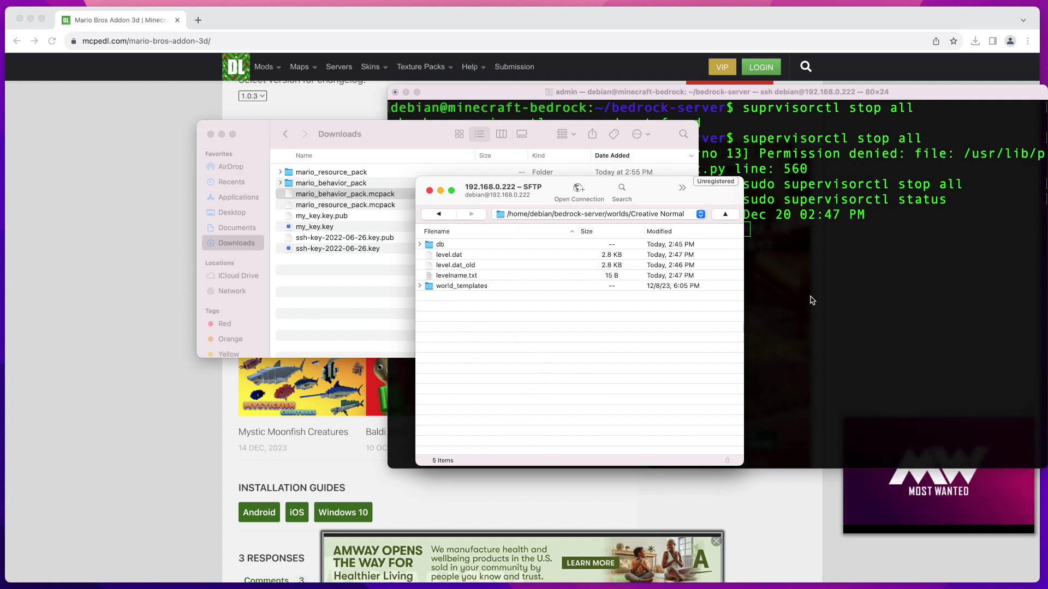
Move the SSH terminal window aside and return to the Cyberduck file browser
click(814, 293)
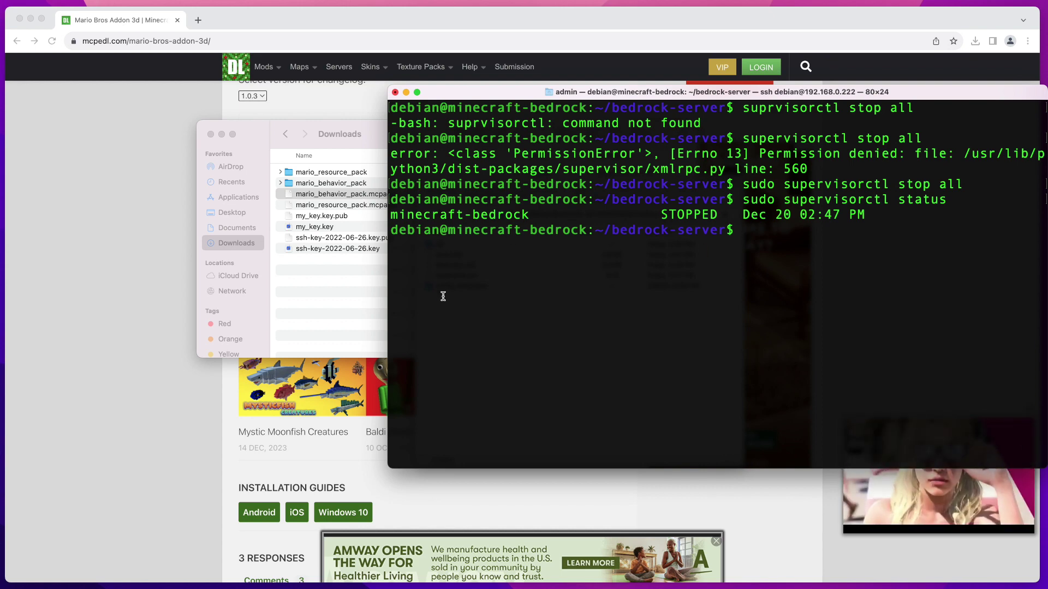
drag(455, 115, 444, 245)
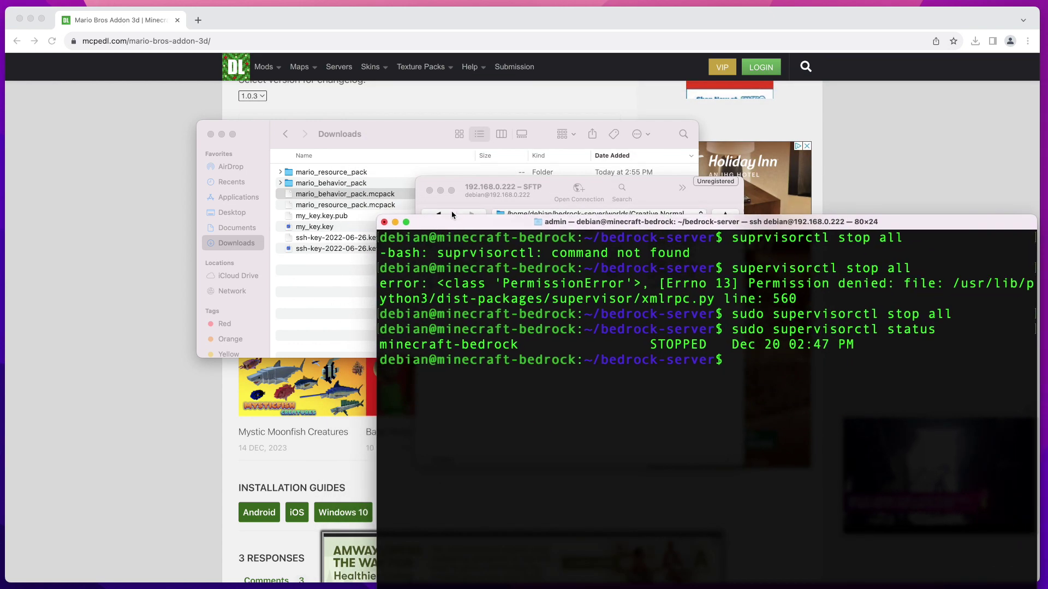
click(517, 372)
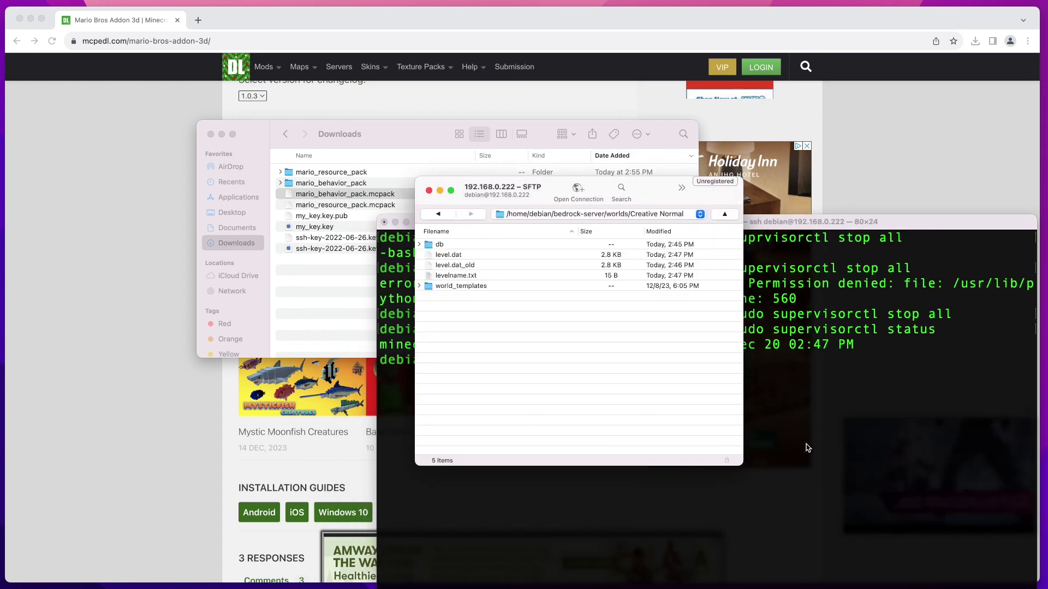
Use New File… to add an empty world_behavior_packs.json to the Creative Normal folder
right_click(463, 296)
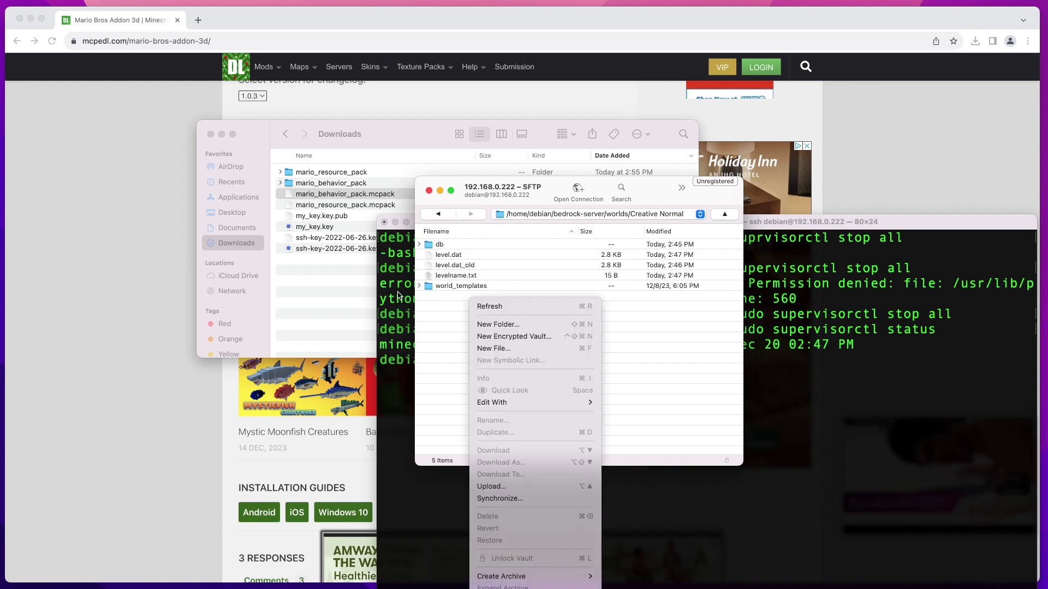
click(469, 306)
right_click(464, 300)
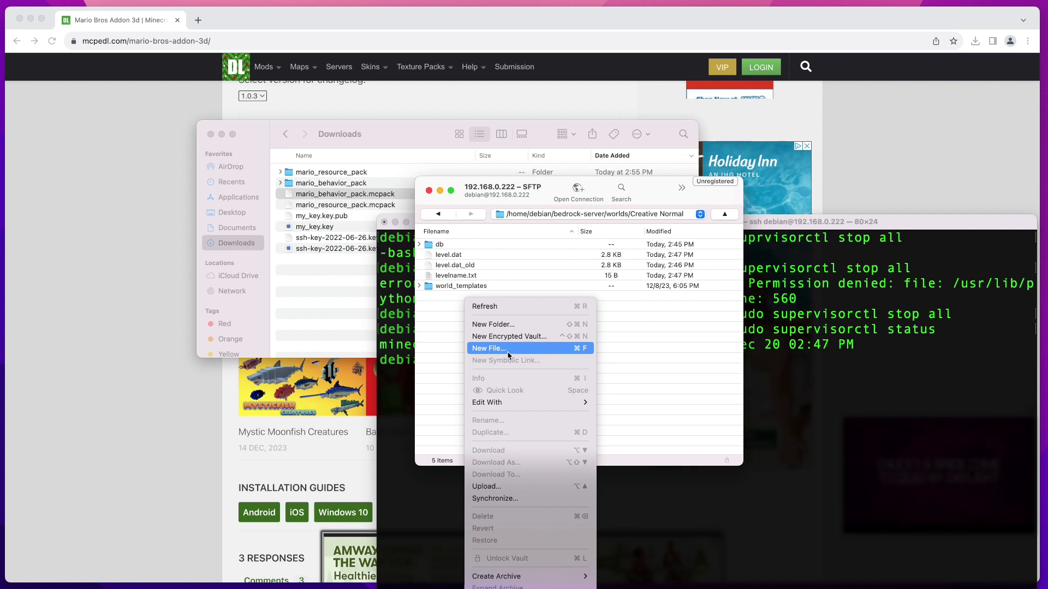
click(502, 352)
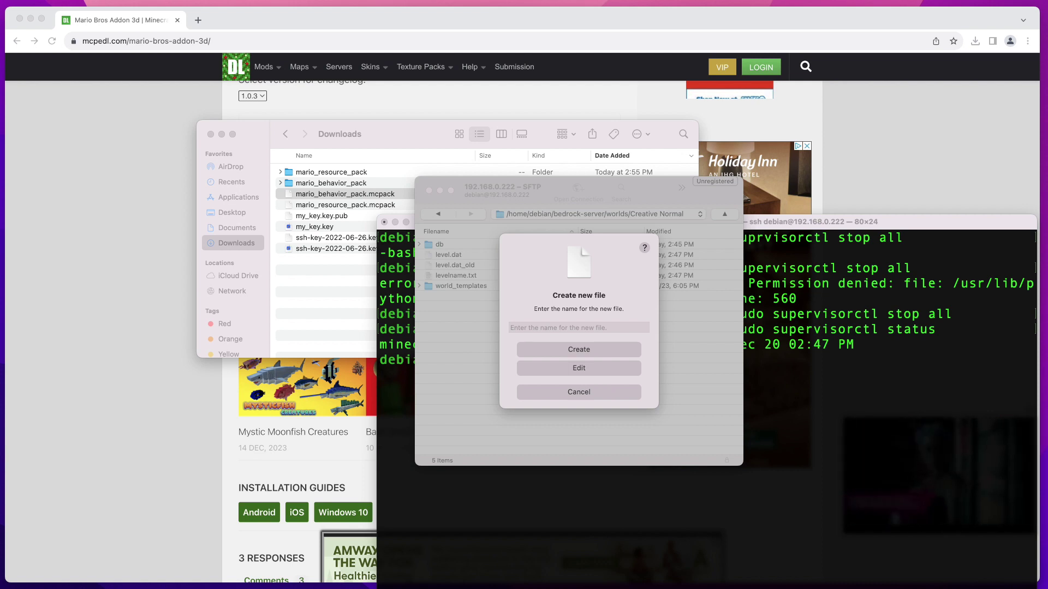
click(533, 326)
text(world_behavior_packs.json)
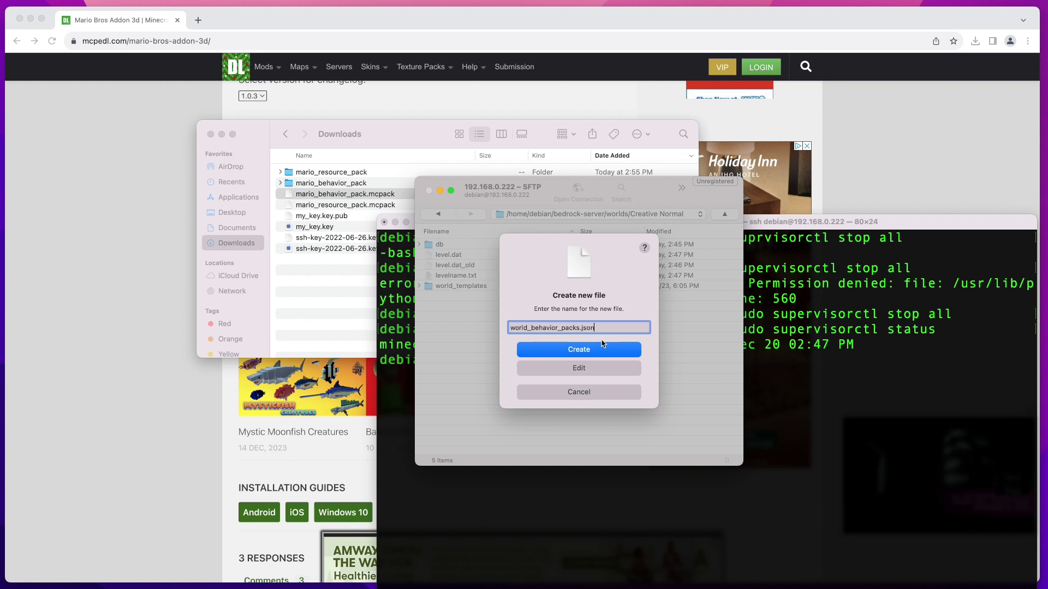
click(589, 353)
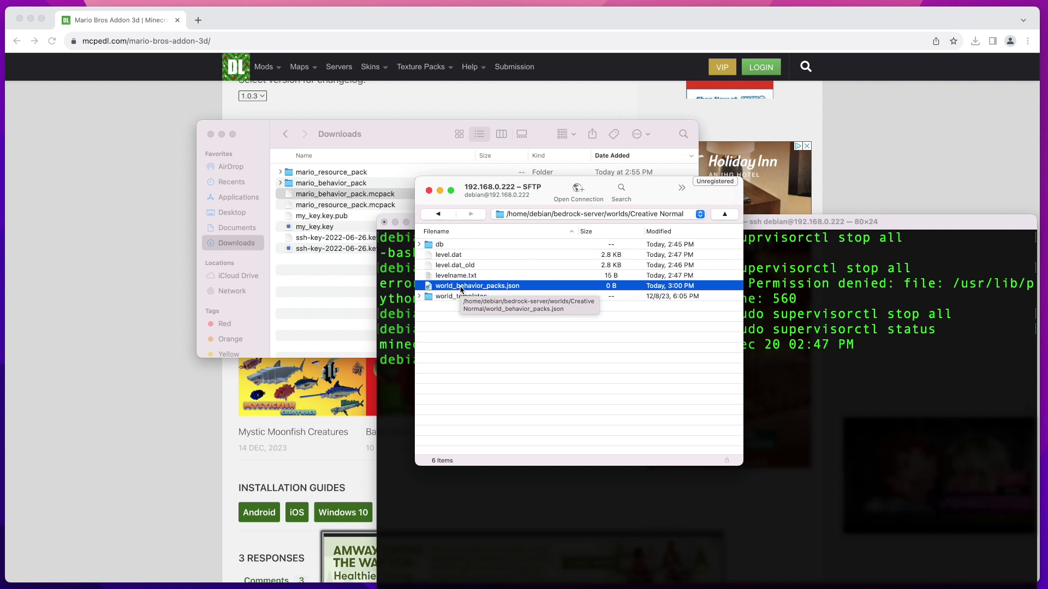
right_click(461, 289)
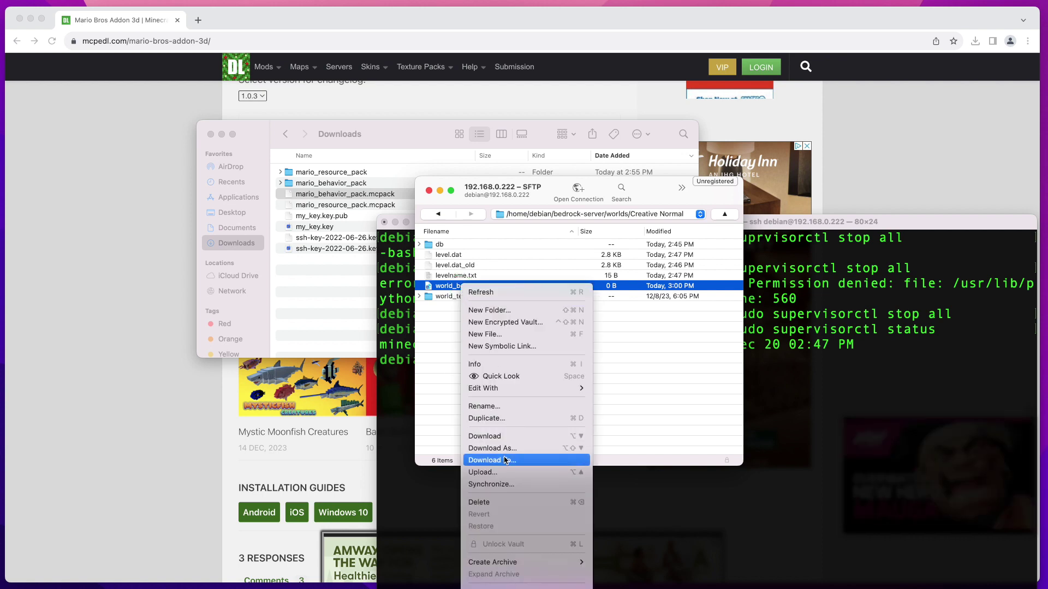
Open world_behavior_packs.json in TextEdit and paste in the pack entry JSON template
mouse_move(508, 389)
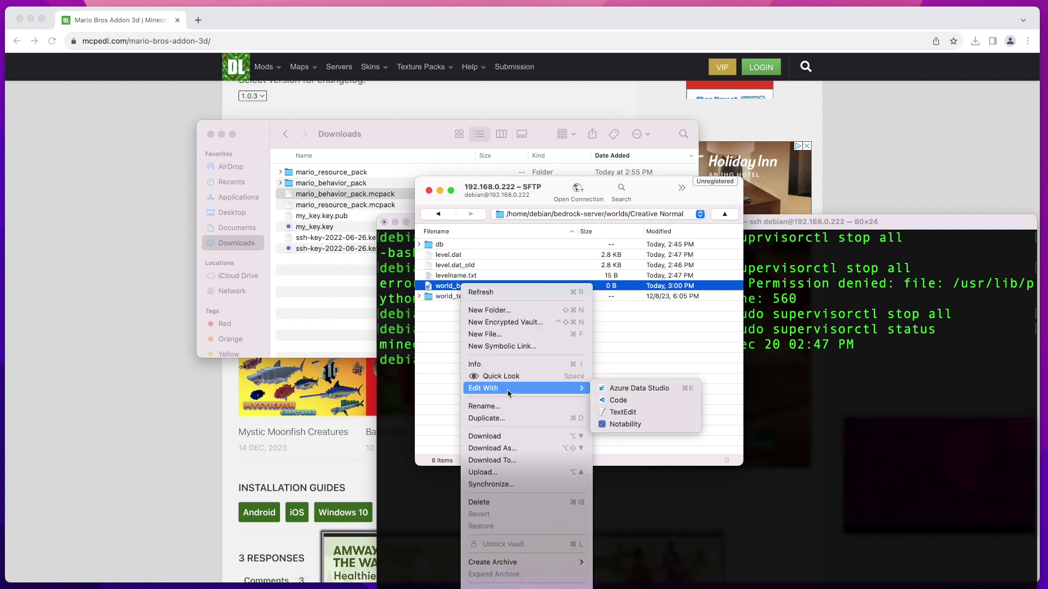
click(610, 412)
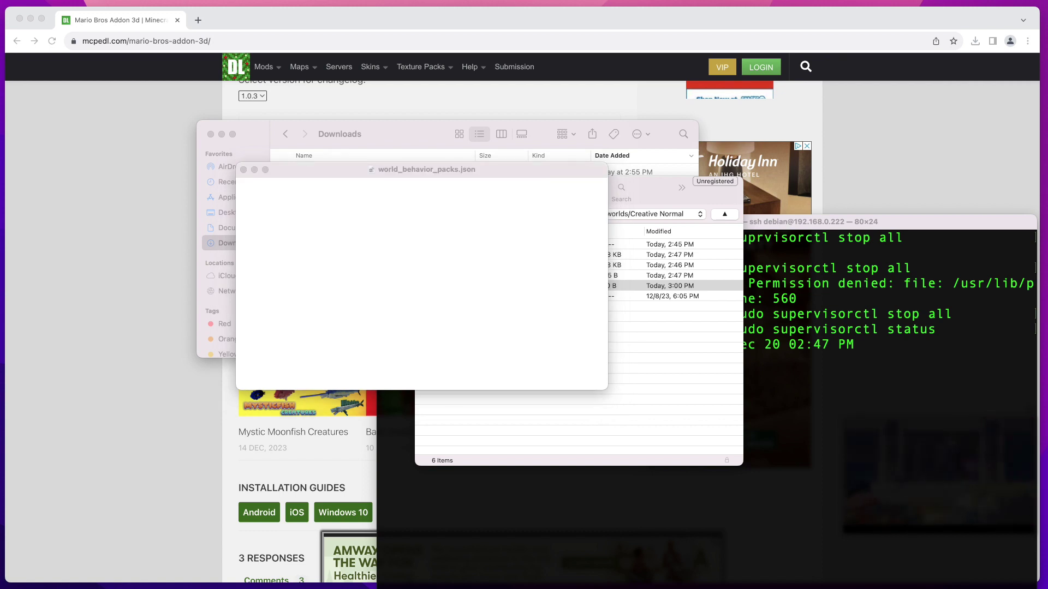
click(288, 196)
text([     {         "pack_id" : "uuid from manifest.json here"         "version" : [0, 0, 0 ]     } ])
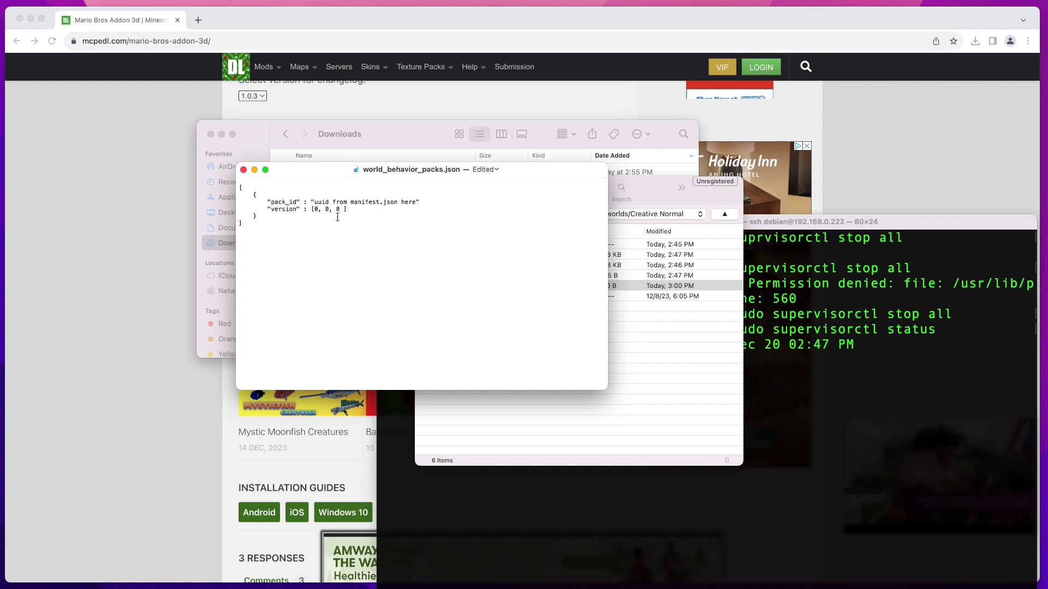
Open the mario_behavior_pack folder's manifest.json in TextEdit
drag(307, 172, 731, 134)
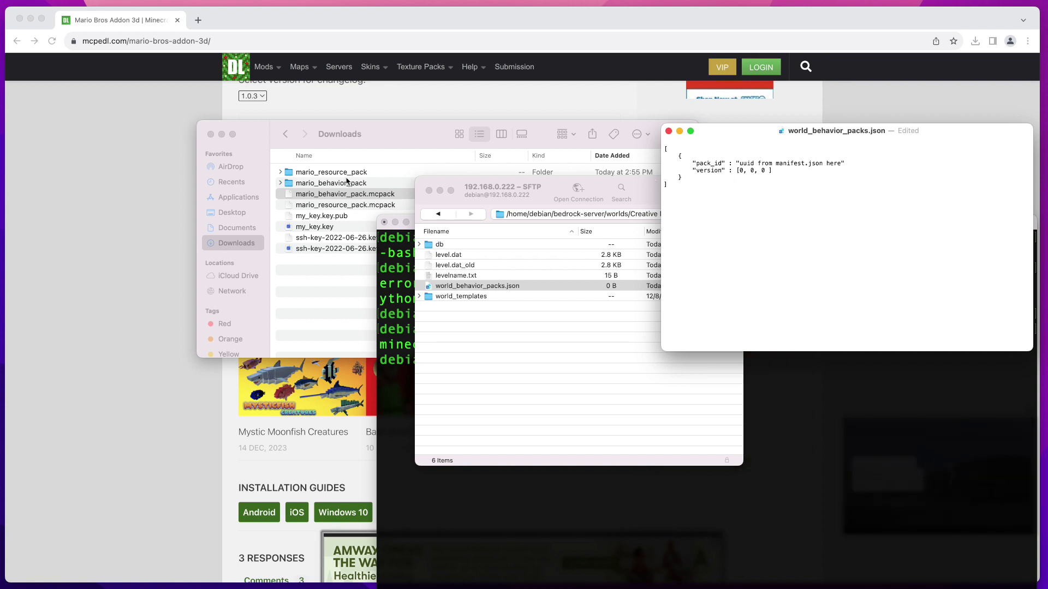
double_click(317, 184)
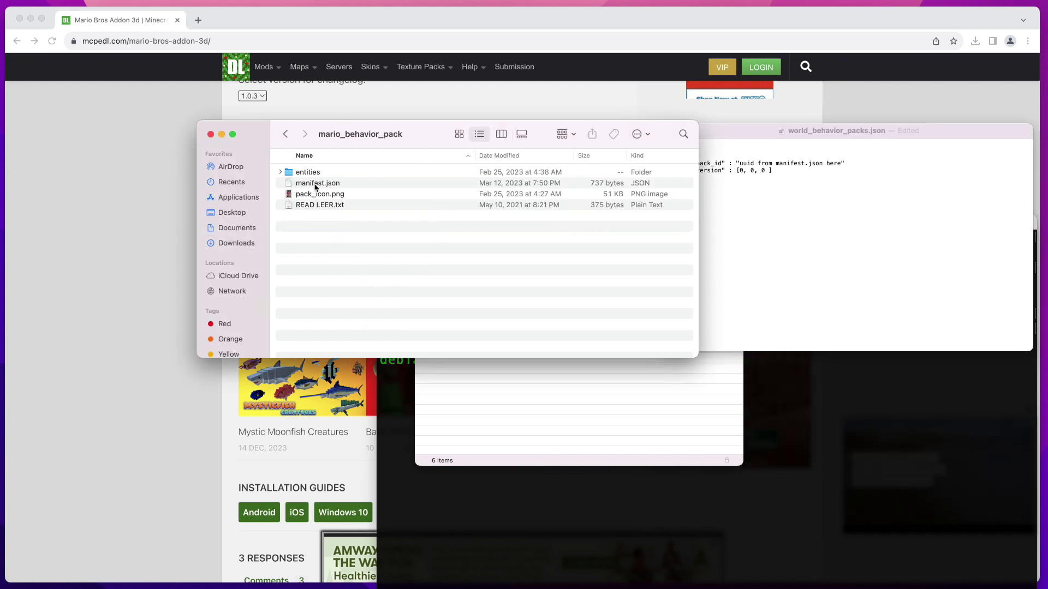
right_click(314, 187)
mouse_move(360, 202)
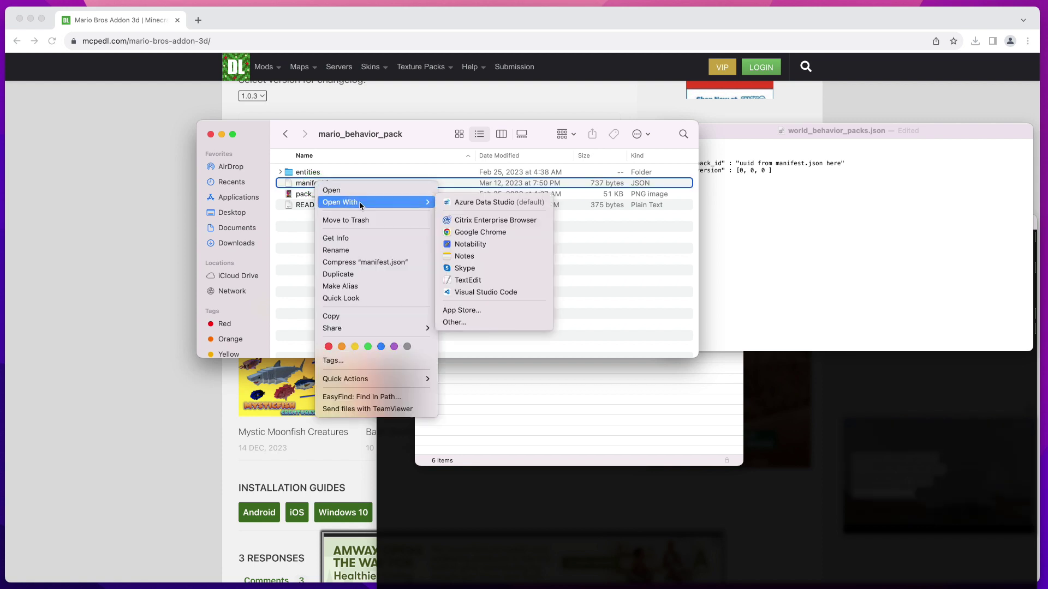
click(468, 280)
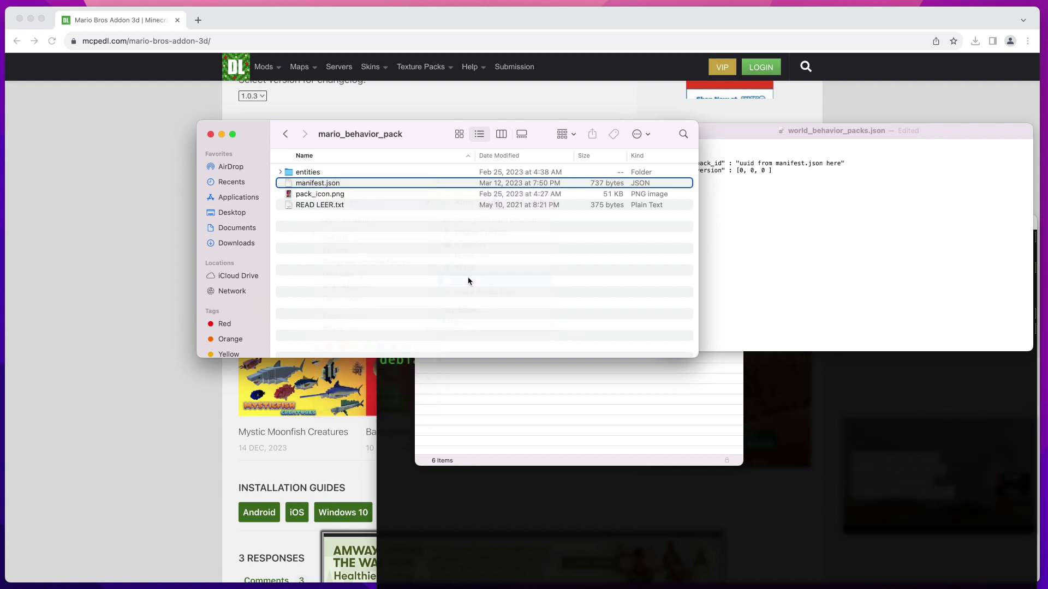
Copy the manifest's header uuid and paste it over the pack_id placeholder
drag(34, 44, 141, 46)
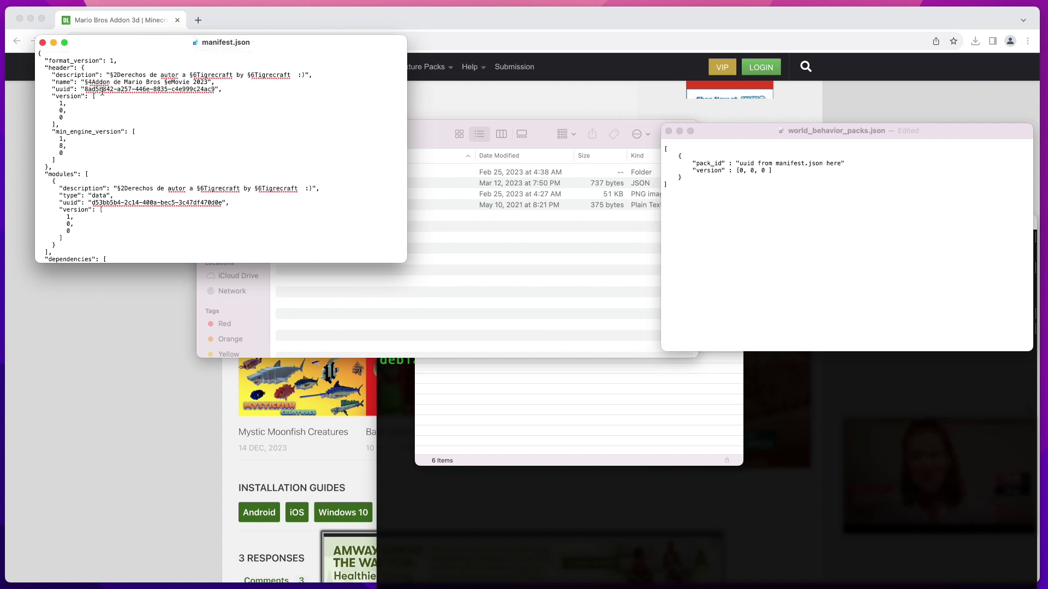
drag(86, 90, 214, 90)
key(super+c)
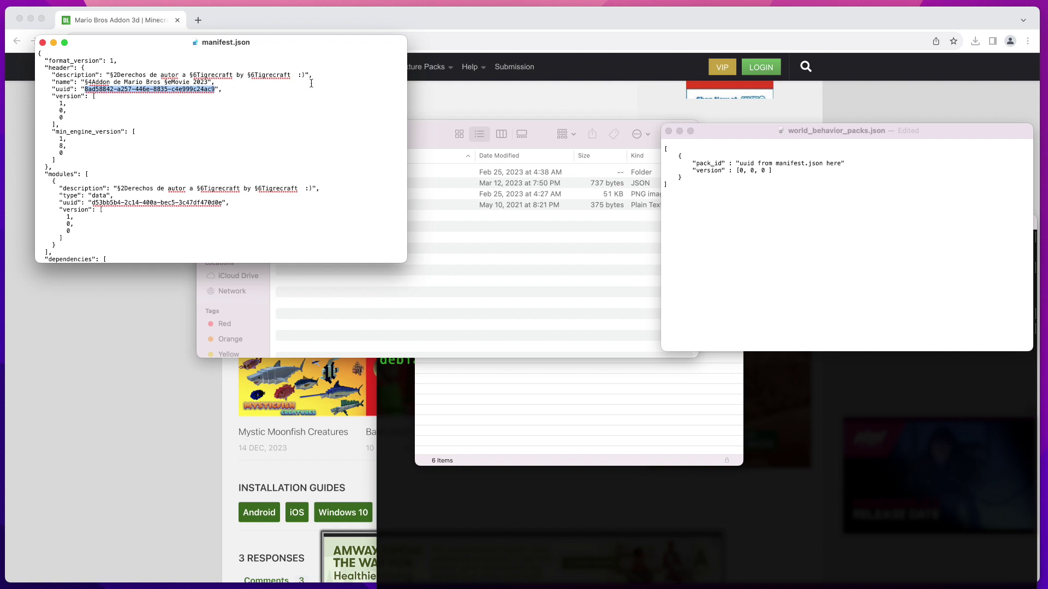
click(757, 163)
drag(740, 163, 845, 164)
key(super+v)
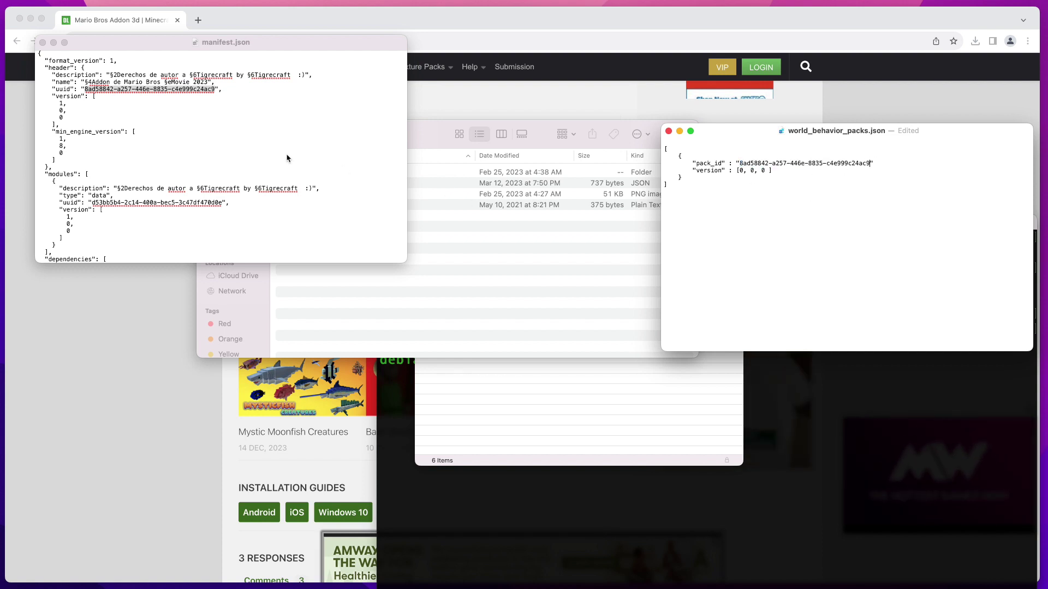
Change the version to [1, 0, 0], add a comma after pack_id, and close the file
click(60, 105)
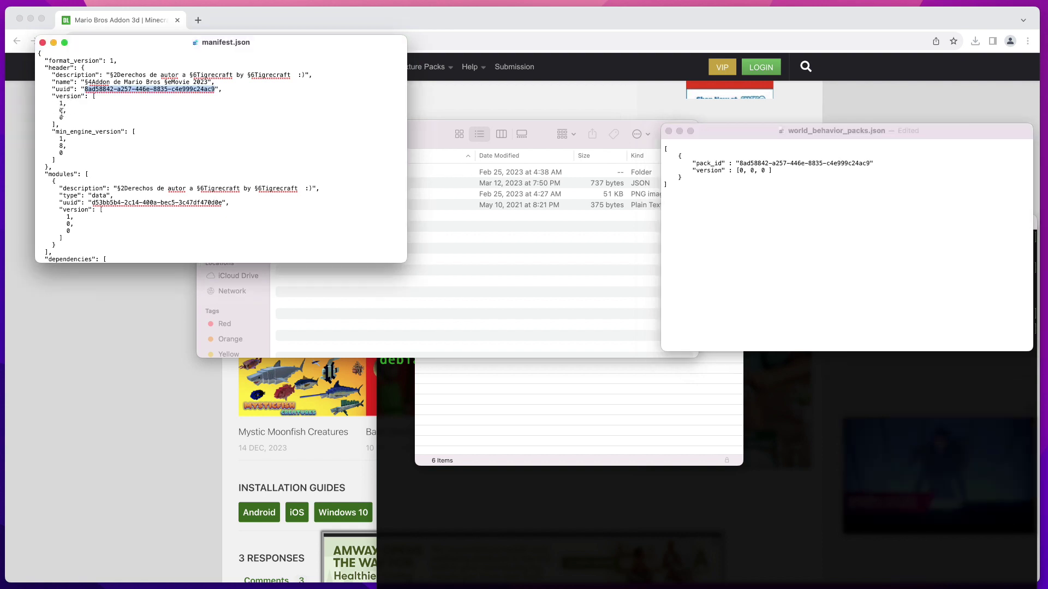
click(744, 172)
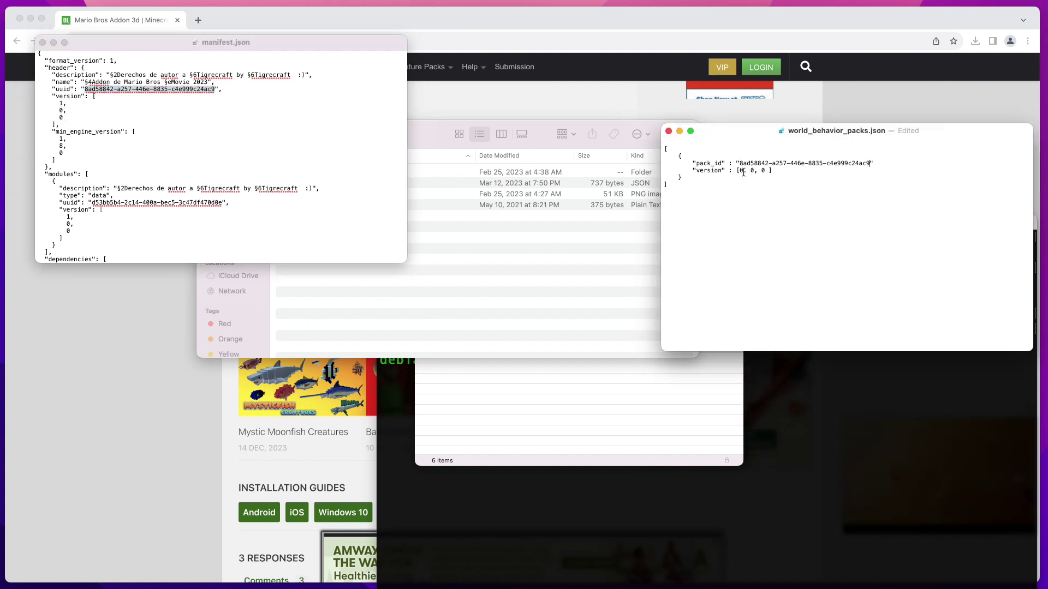
key(BackSpace)
text(1)
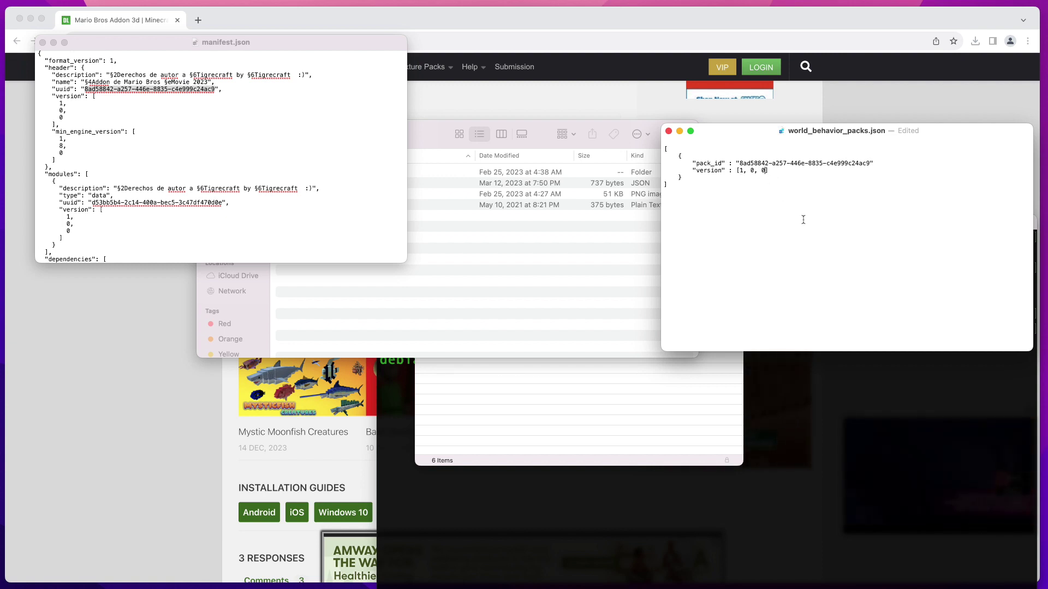
click(879, 163)
text(,)
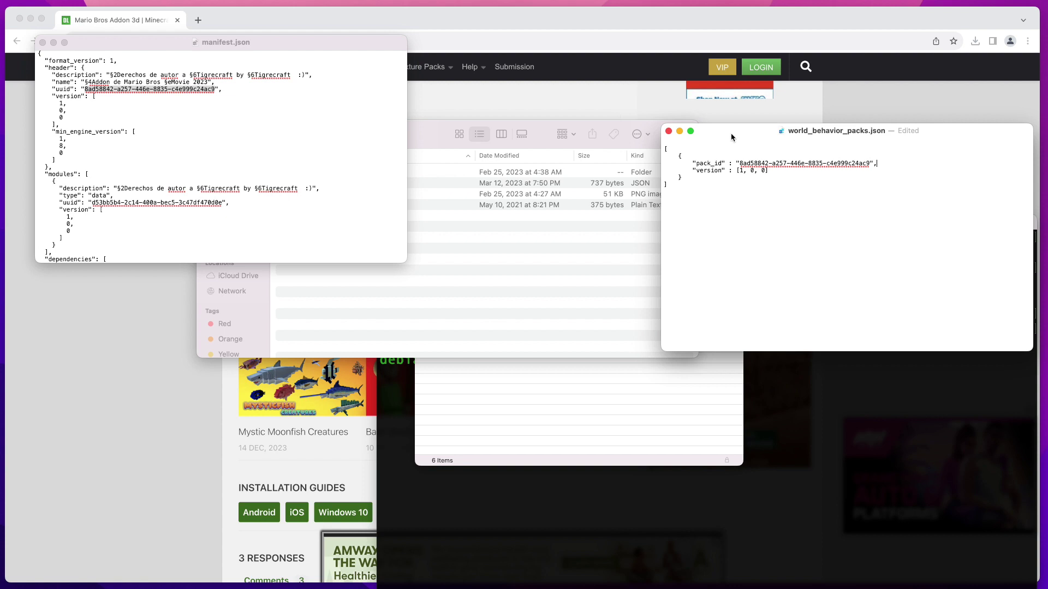
click(668, 131)
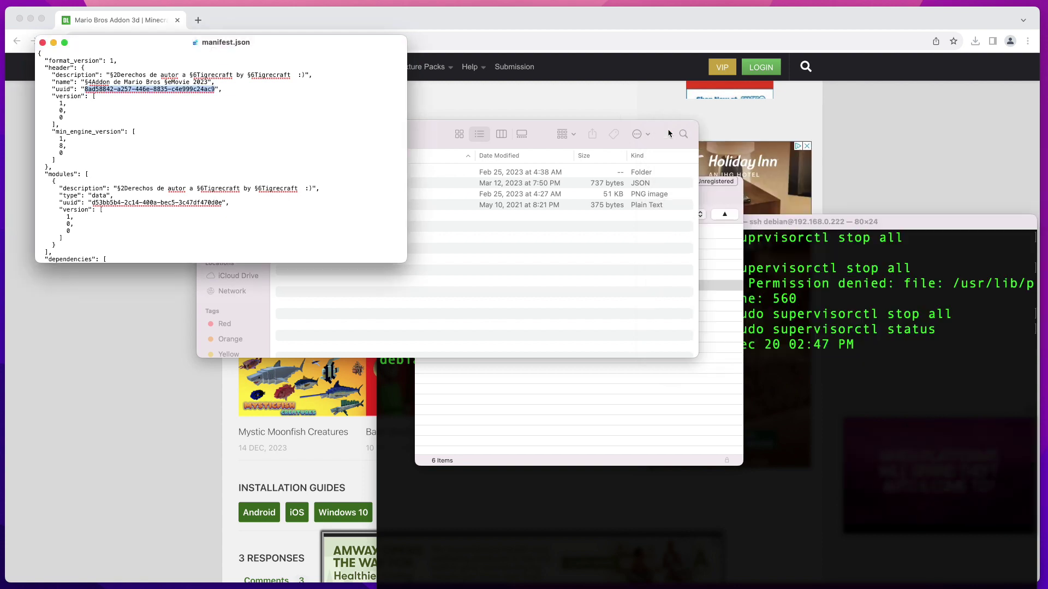
Close the manifest window and cd into worlds/Creative Normal in the ssh Terminal
click(42, 42)
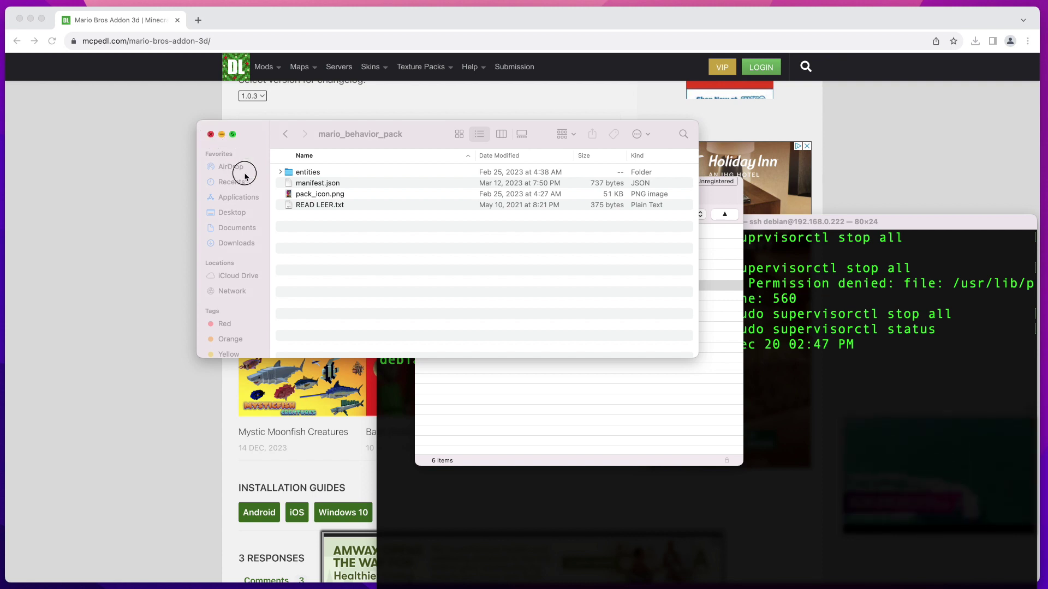
click(573, 393)
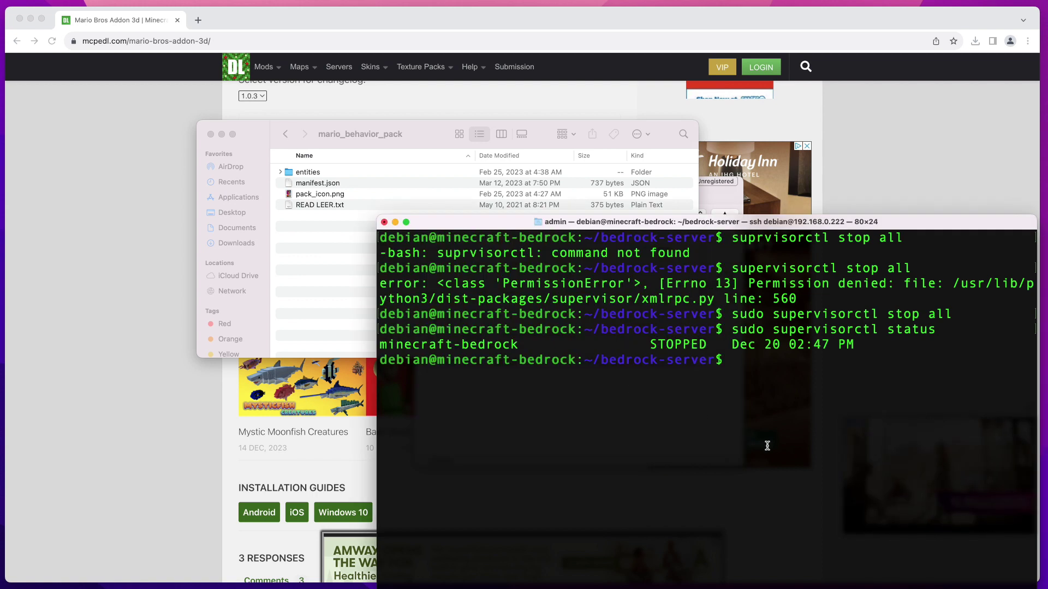
text(cd world)
key(Tab)
key(Tab)
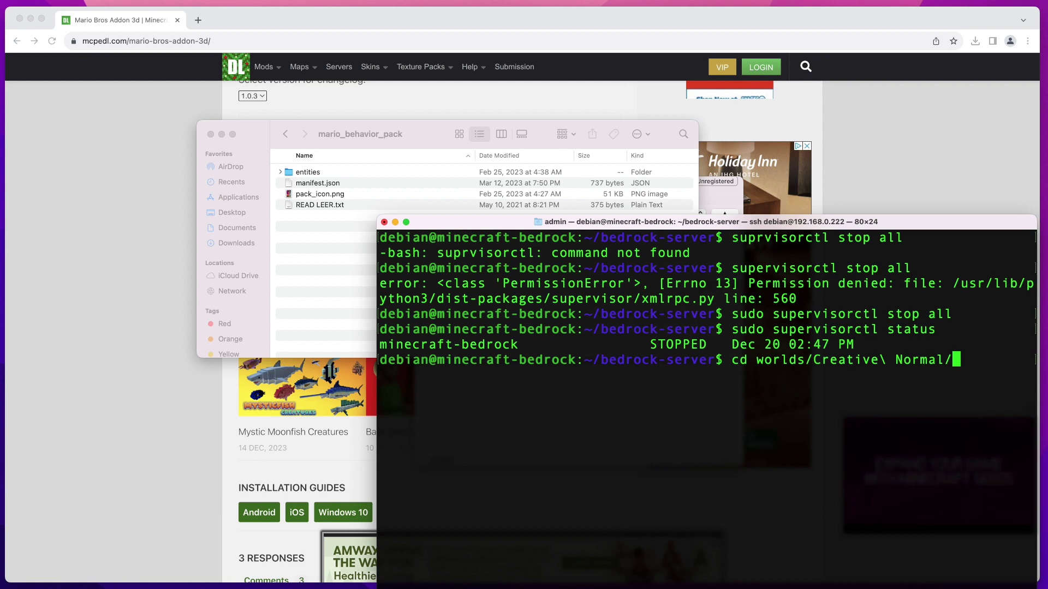
key(Return)
List the world folder's files with ls -l, begin a nano command, and widen the window
text(ls -l)
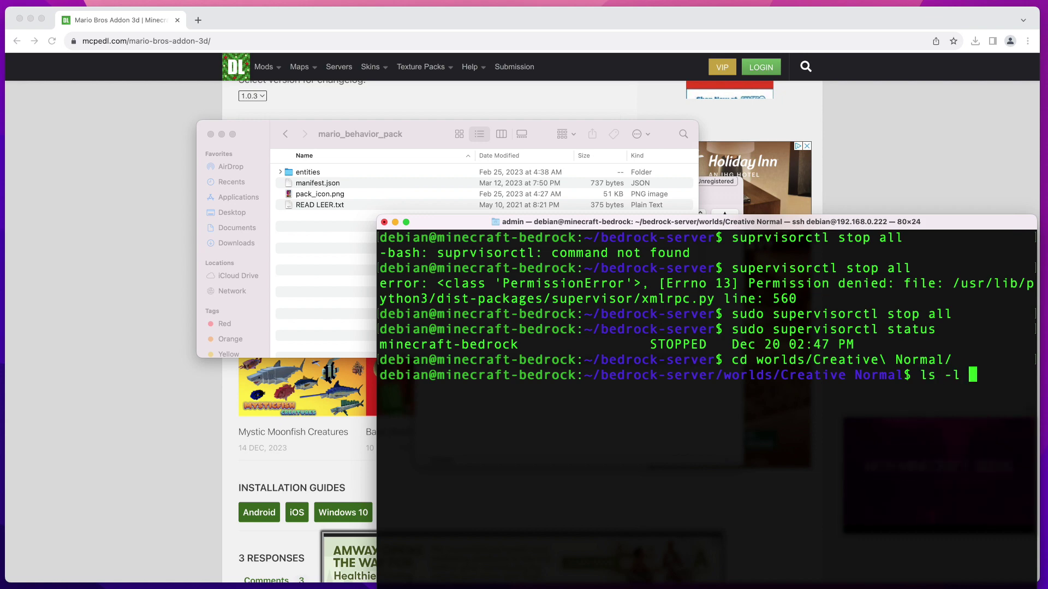
key(Return)
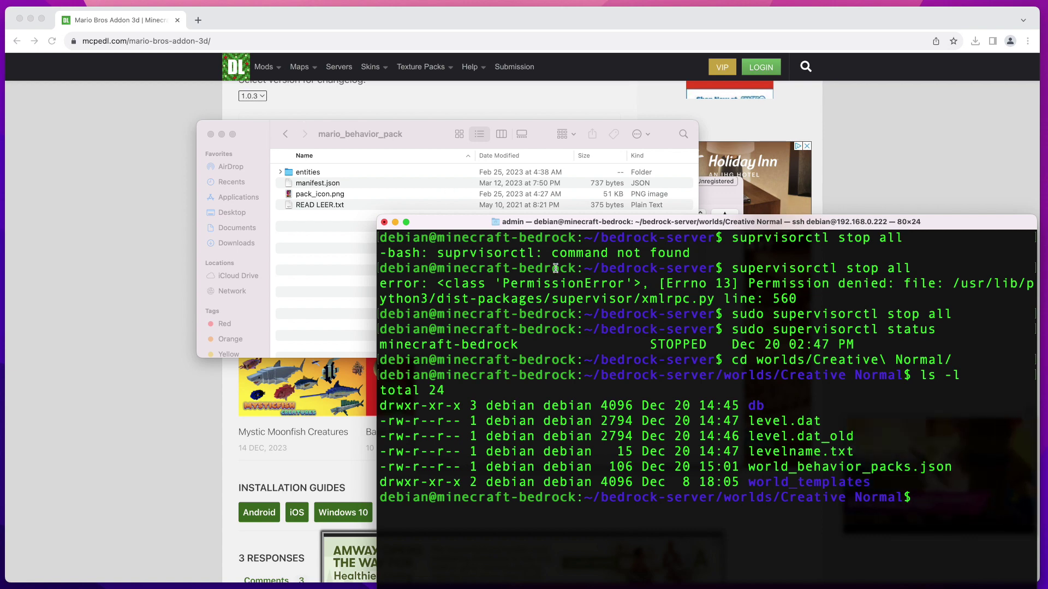
text(nano)
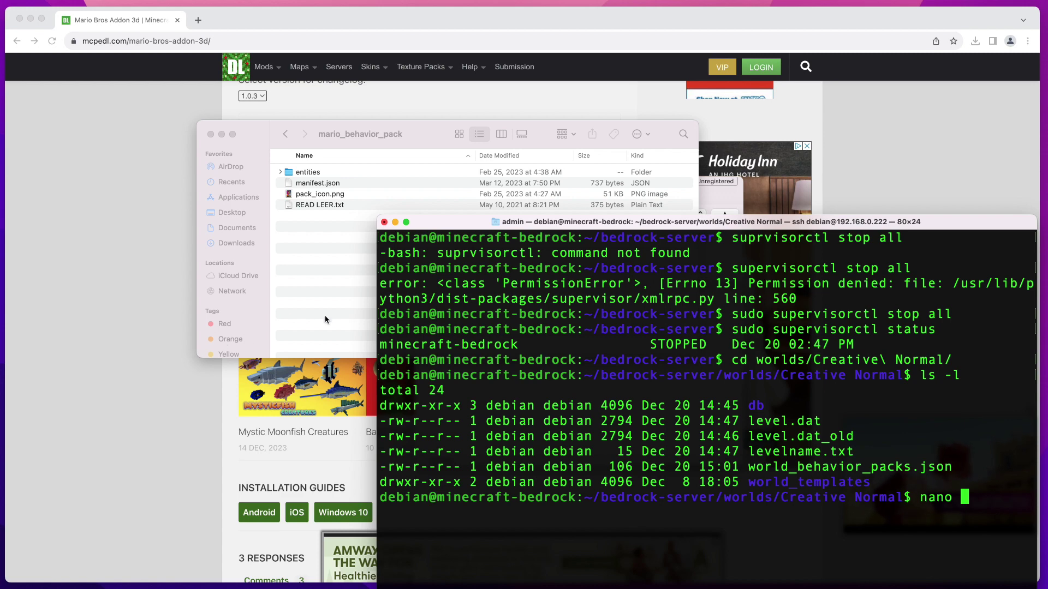
drag(376, 319, 204, 320)
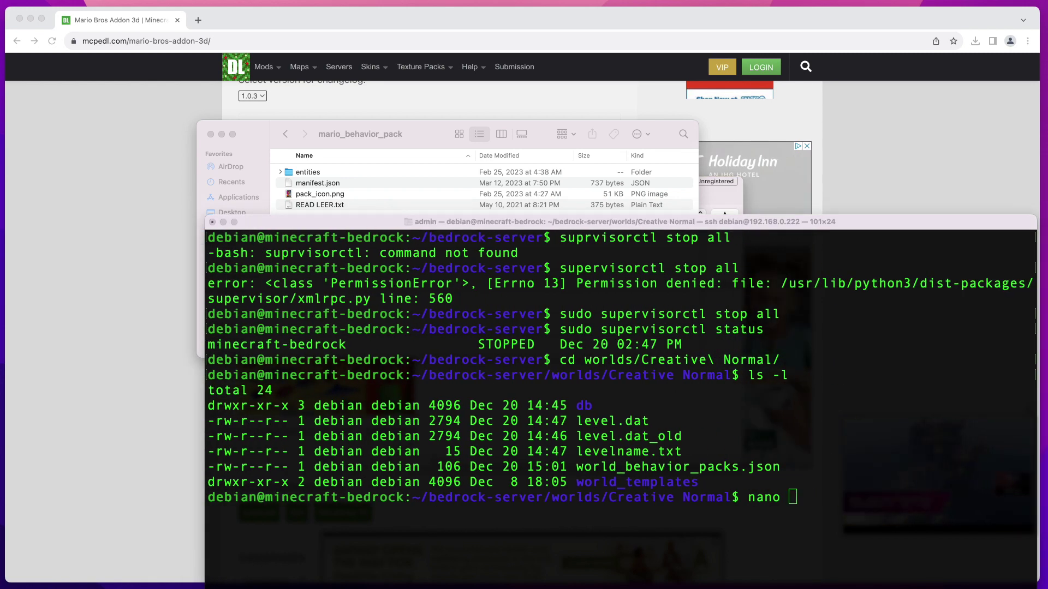
Open a new world_resource_packs.json in nano
click(846, 519)
text(world_resource_packs.json)
key(Return)
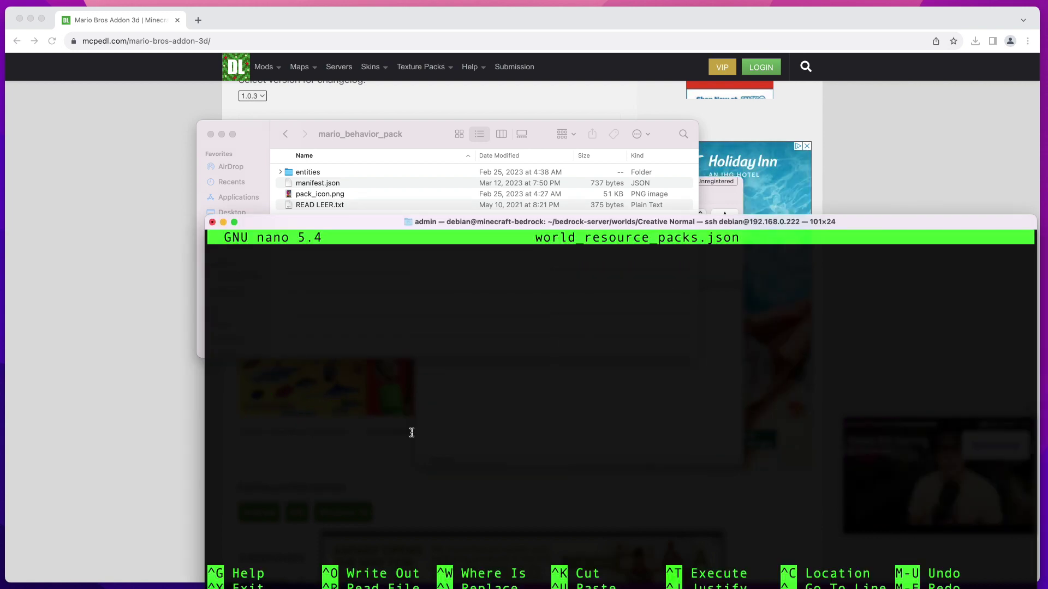
Paste the pack entry JSON template and delete the placeholder text inside pack_id's quotes
click(255, 295)
text([     {         "pack_id" : "uuid from manifest.json here"         "version" : [0, 0, 0 ]     } ])
key(Right)
key(Right)
key(Right)
key(Right)
key(Right)
key(Right)
key(Right)
key(Right)
key(Right)
key(Right)
key(Right)
key(Right)
key(Right)
key(Right)
key(Right)
key(Right)
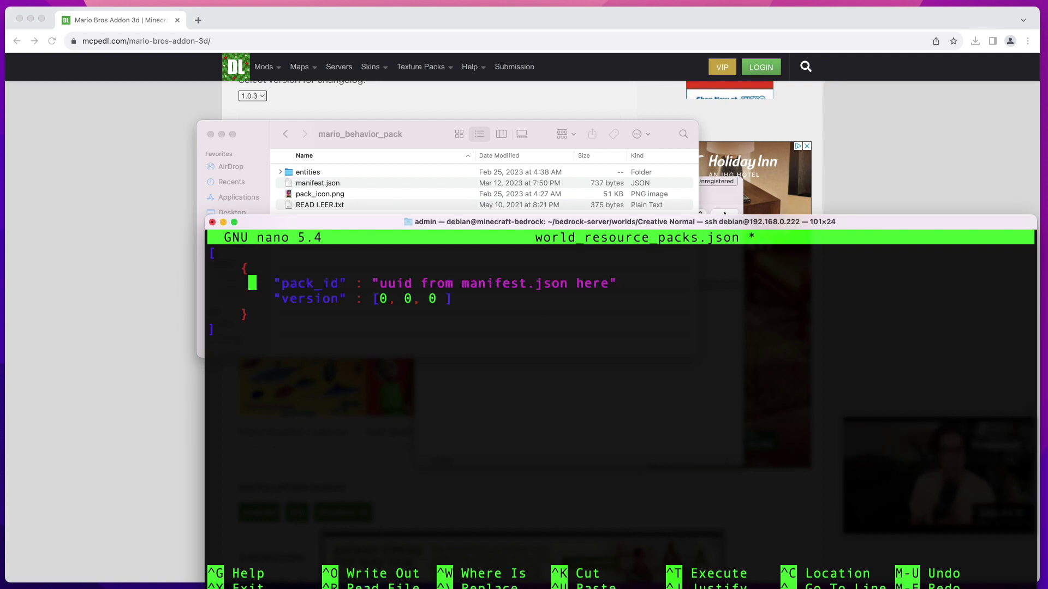
key(Right)
key(Right)
key(Right)
key(Right)
key(Right)
key(Right)
key(Right)
key(Right)
key(Right)
key(Right)
key(Right)
key(Right)
key(Right)
key(Right)
key(Right)
key(Right)
key(Right)
key(Right)
key(Right)
key(Right)
key(Right)
key(Right)
key(Right)
key(Right)
key(Right)
key(Right)
key(Right)
key(Right)
key(BackSpace)
key(BackSpace)
key(BackSpace)
key(BackSpace)
key(BackSpace)
key(BackSpace)
key(BackSpace)
key(BackSpace)
key(BackSpace)
key(BackSpace)
key(BackSpace)
key(BackSpace)
key(BackSpace)
key(BackSpace)
key(BackSpace)
key(BackSpace)
key(BackSpace)
key(BackSpace)
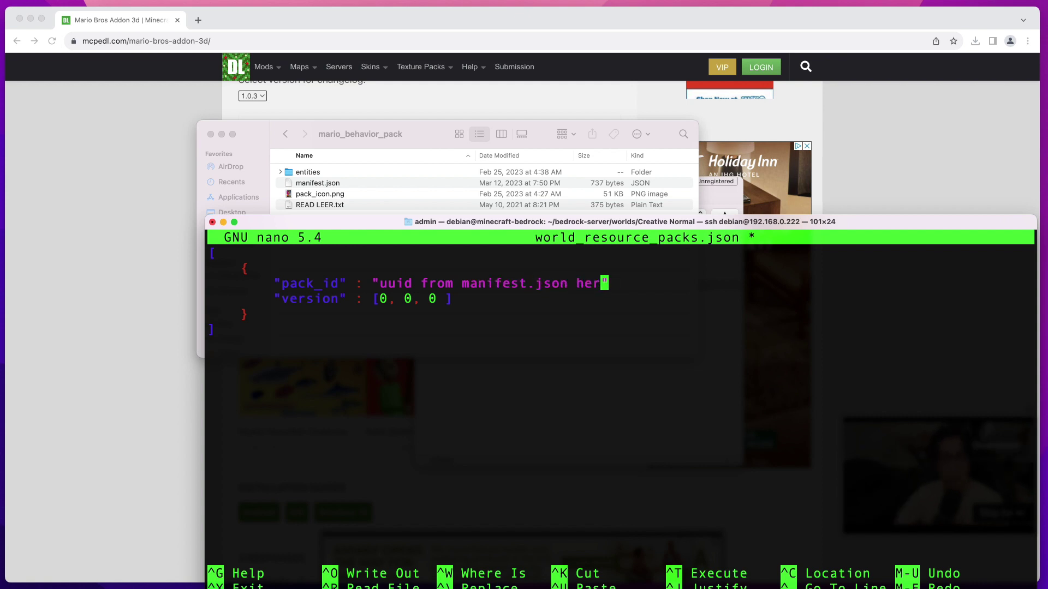
key(BackSpace)
key(BackSpace)
key(BackSpace)
key(BackSpace)
key(BackSpace)
key(BackSpace)
key(BackSpace)
key(BackSpace)
key(BackSpace)
key(BackSpace)
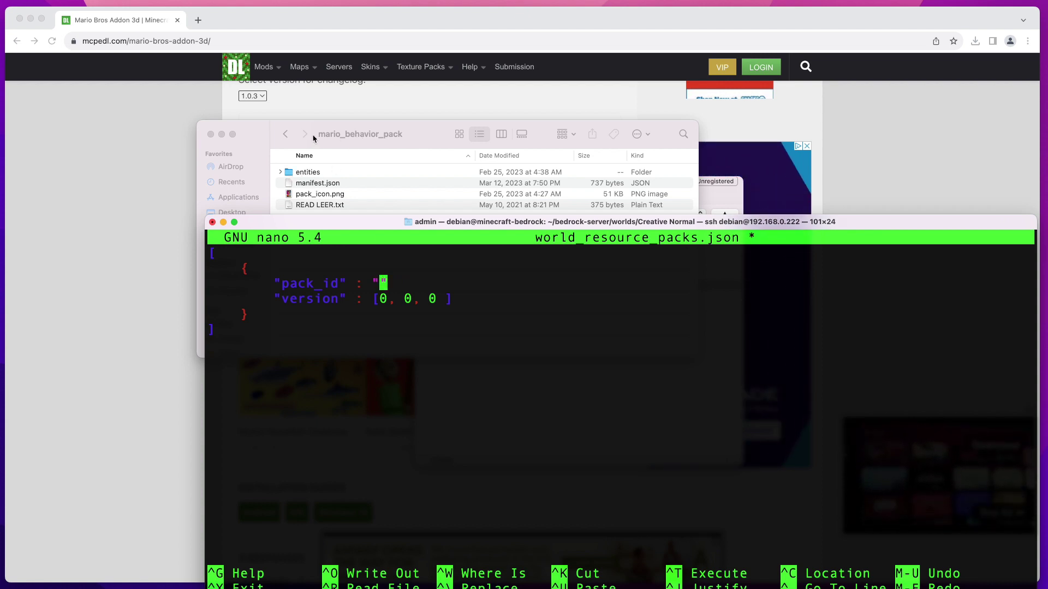
click(284, 135)
Open mario_resource_pack's manifest.json in TextEdit and select its header uuid
click(284, 135)
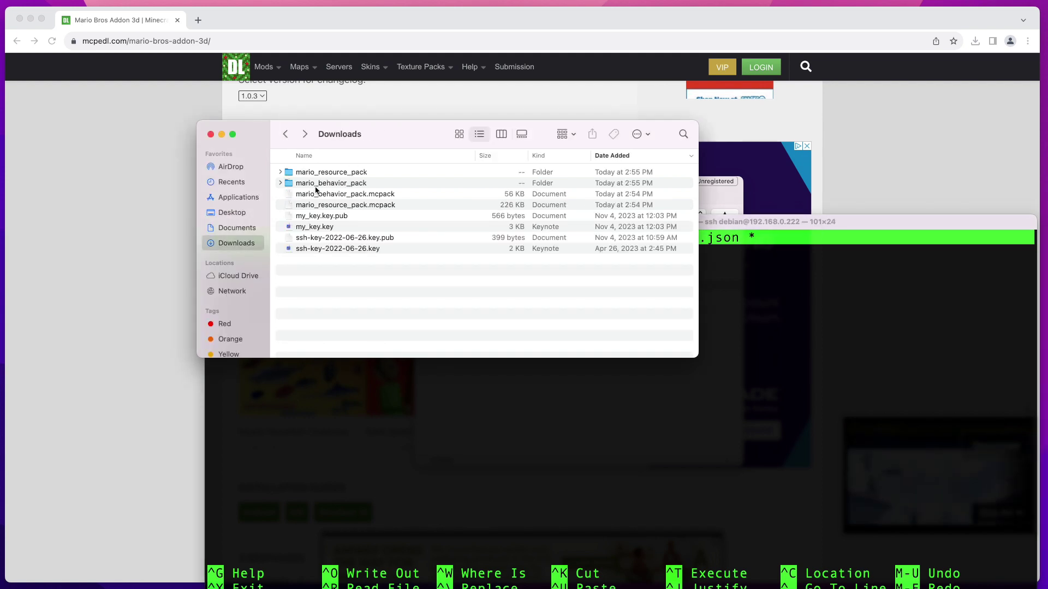
double_click(320, 172)
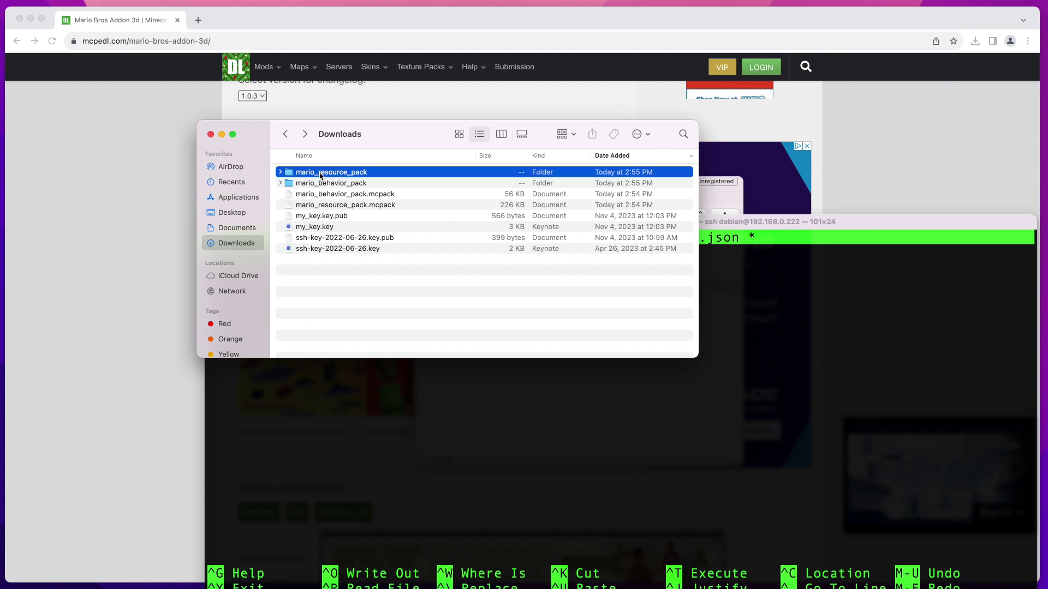
right_click(310, 184)
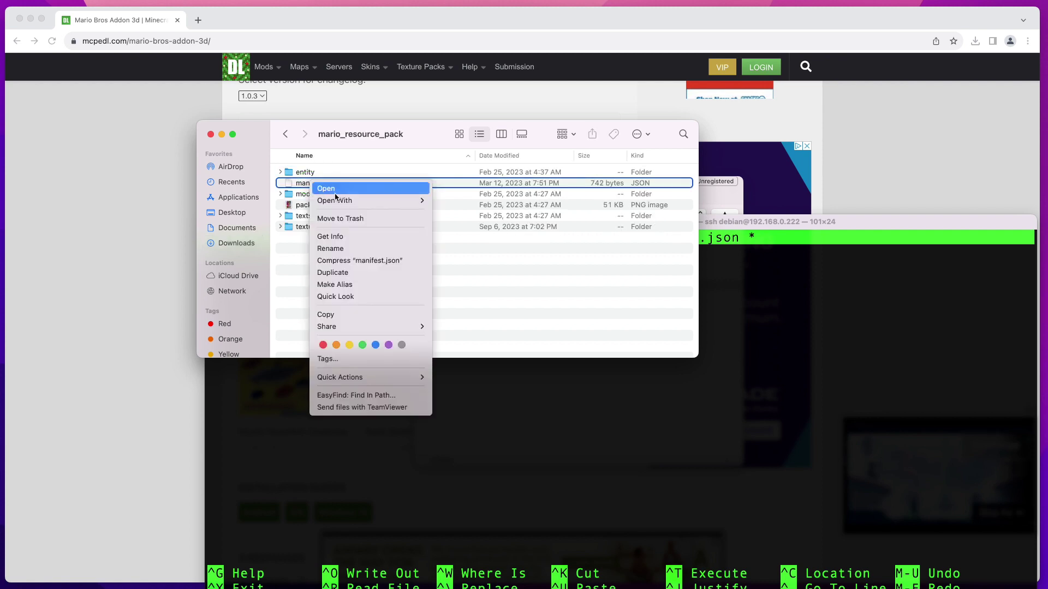
mouse_move(344, 202)
click(462, 278)
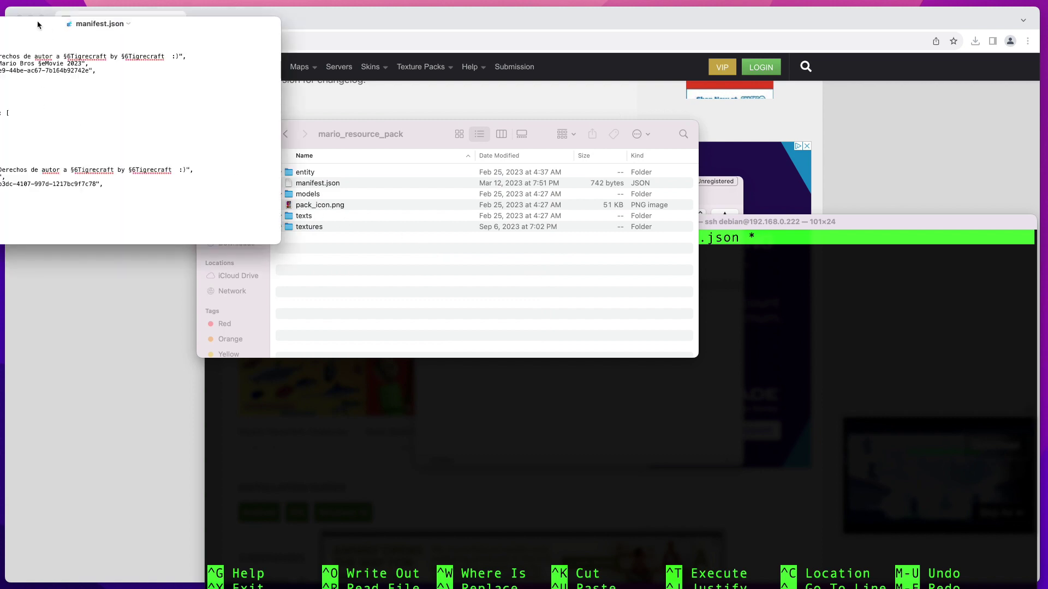
drag(40, 19, 204, 17)
drag(123, 69, 254, 68)
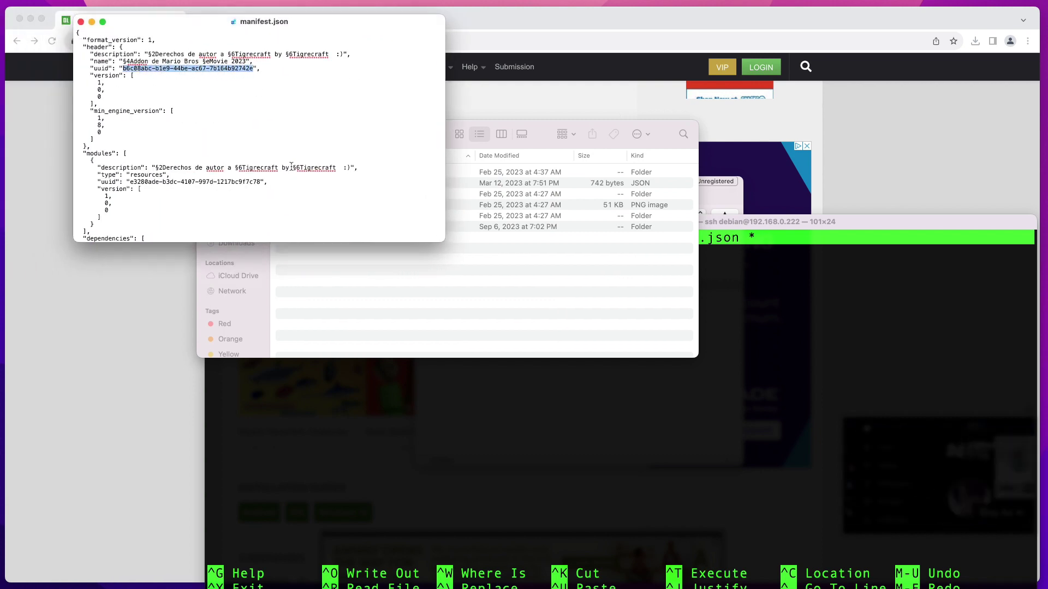
click(687, 416)
Paste the resource pack uuid into pack_id and change the version to [1, 0, 0]
key(super+v)
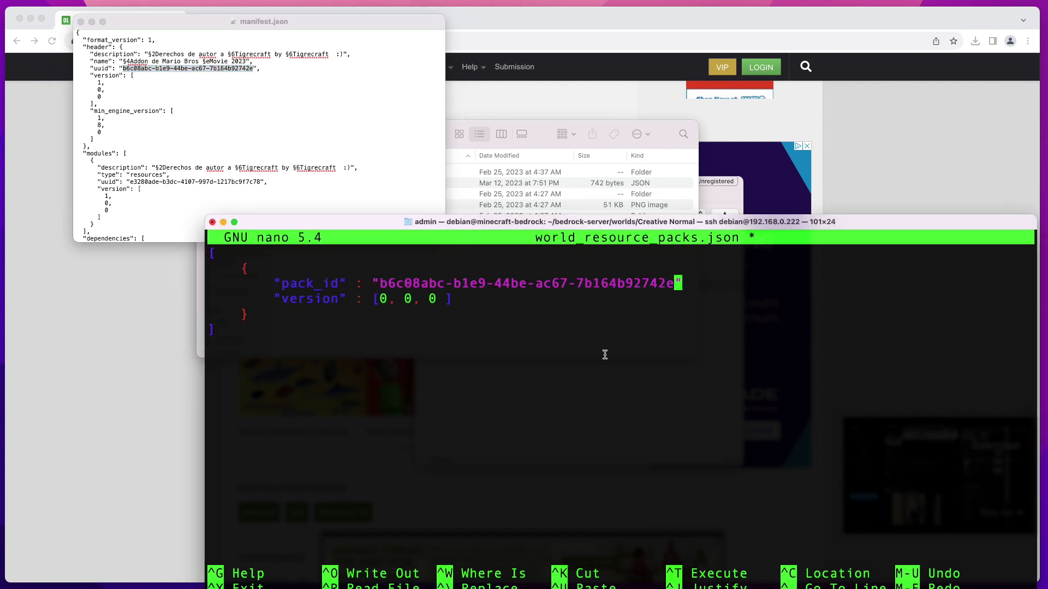
key(Right)
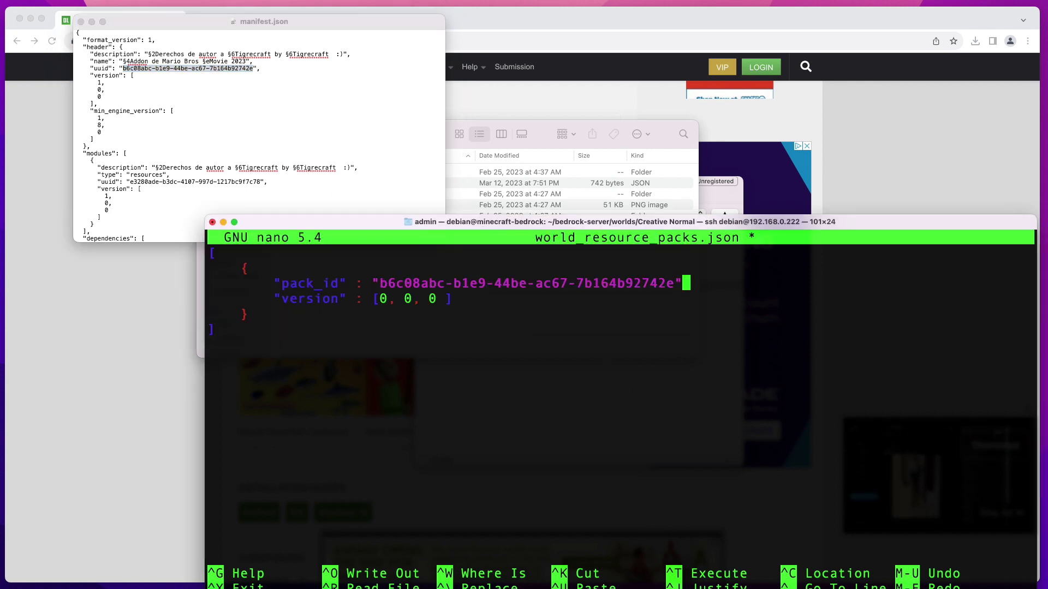
text(.)
key(BackSpace)
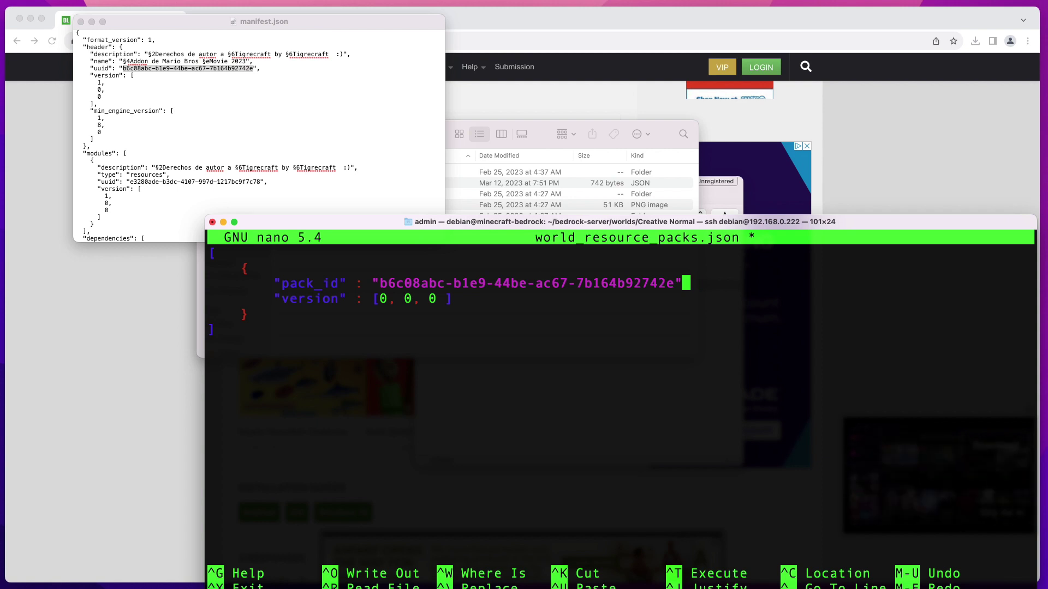
key(Down)
key(Left)
key(Left)
key(Left)
key(Left)
key(Left)
key(Left)
key(Left)
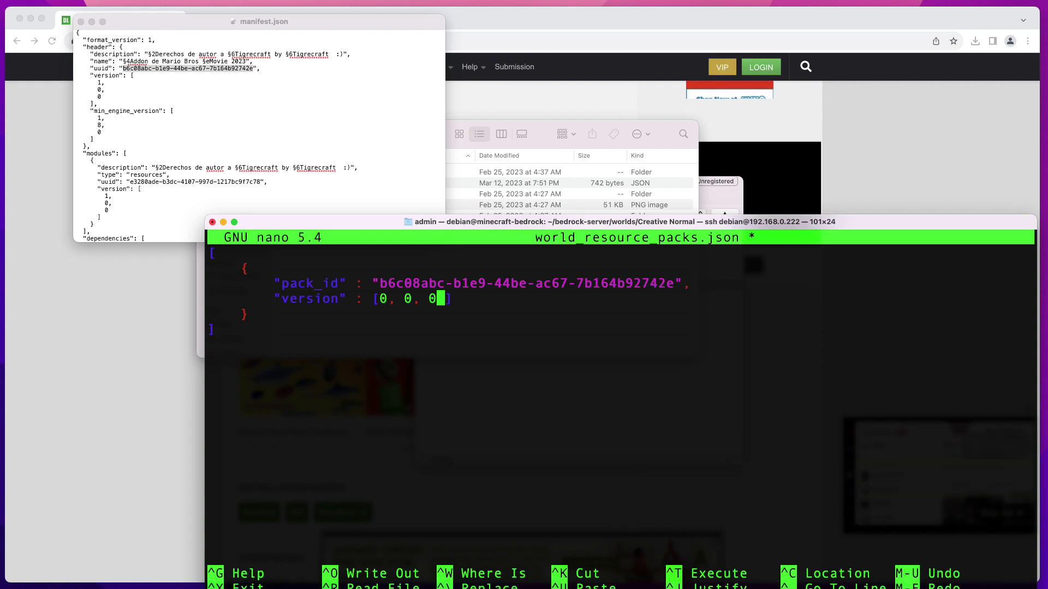
key(Right)
key(Right)
key(Right)
key(Right)
key(Right)
key(Delete)
key(Left)
key(Left)
key(Left)
key(Left)
key(Left)
key(Left)
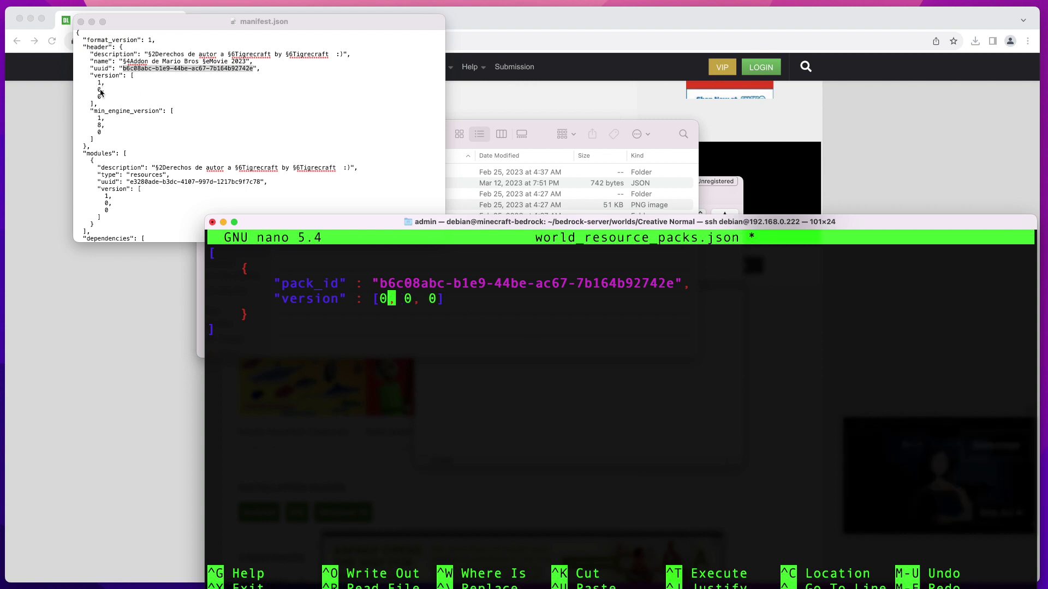
key(BackSpace)
text(1)
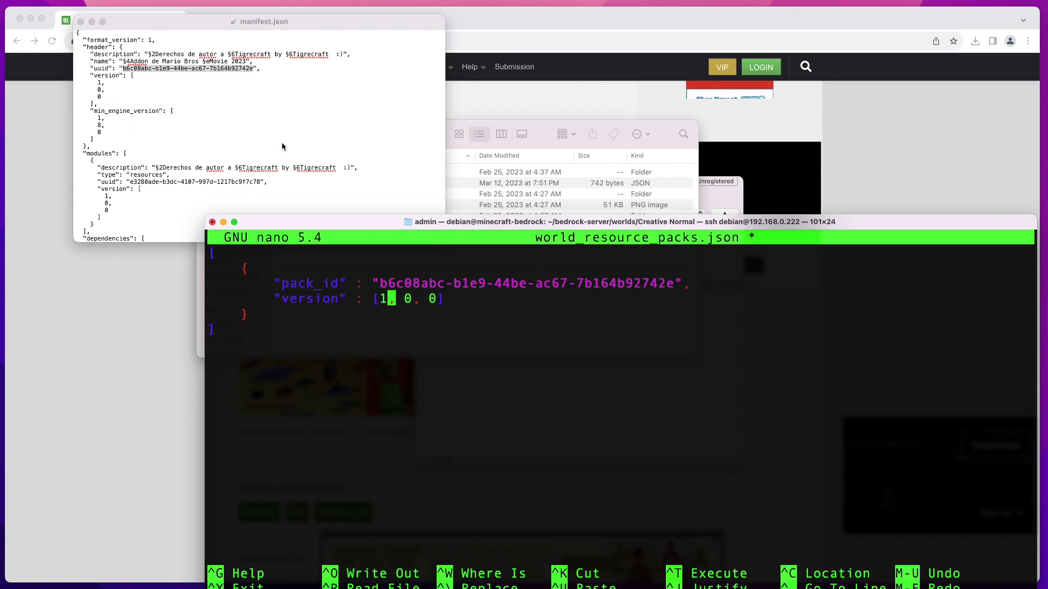
Save world_resource_packs.json and exit nano
key(ctrl+x)
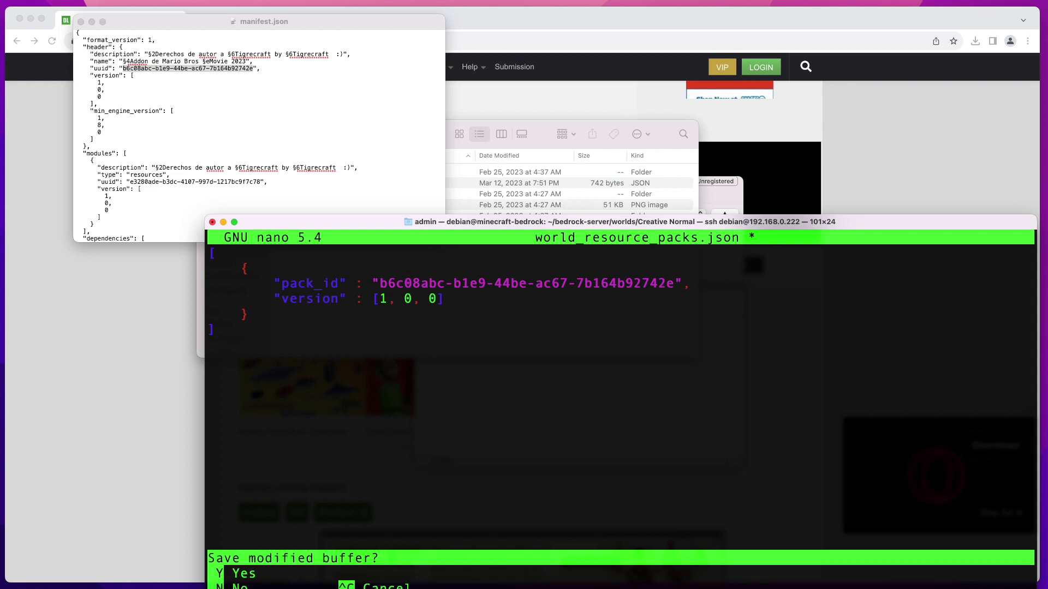
key(y)
key(Return)
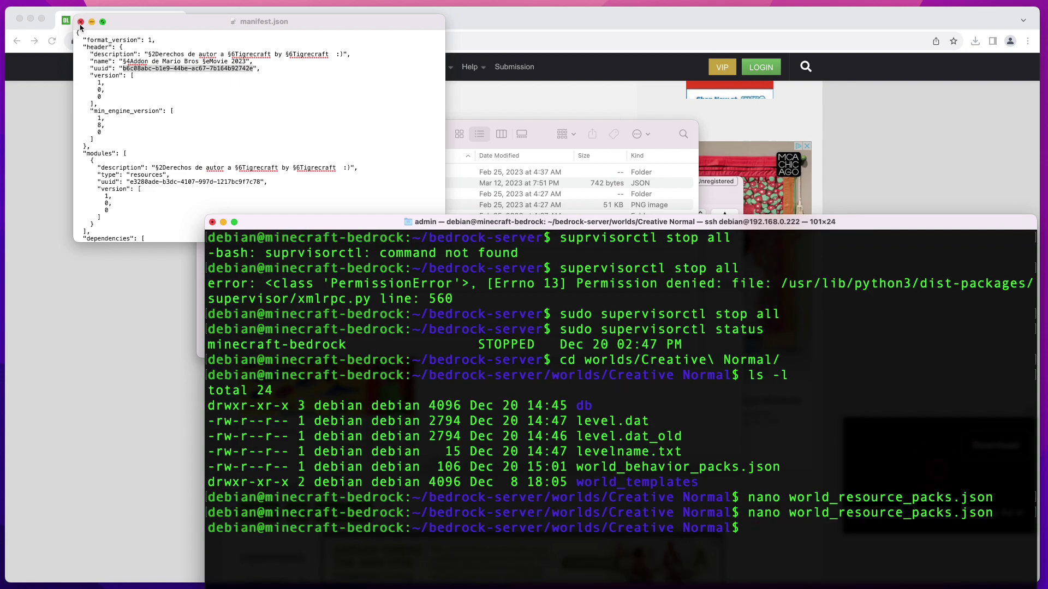
Close the manifest window and restart the server with sudo supervisorctl reload
click(80, 21)
drag(464, 219, 428, 115)
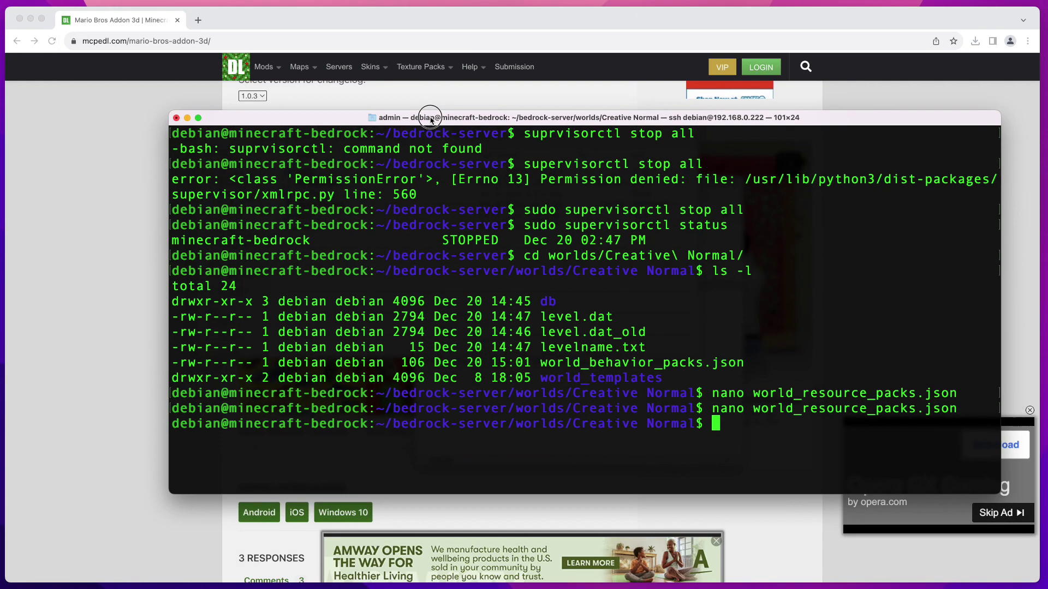
key(Up)
key(Up)
key(Up)
key(Up)
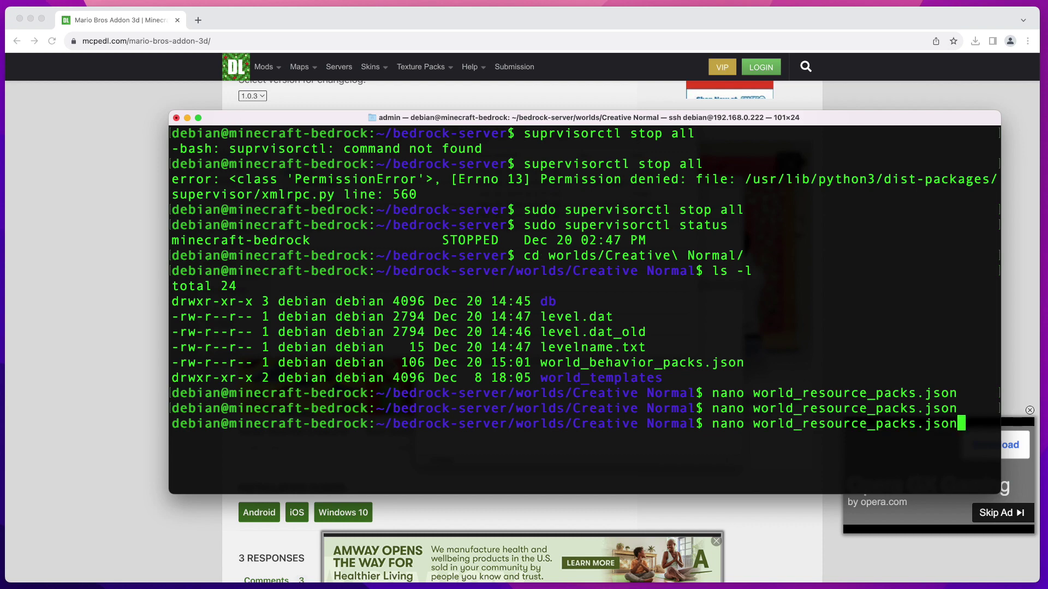
key(Up)
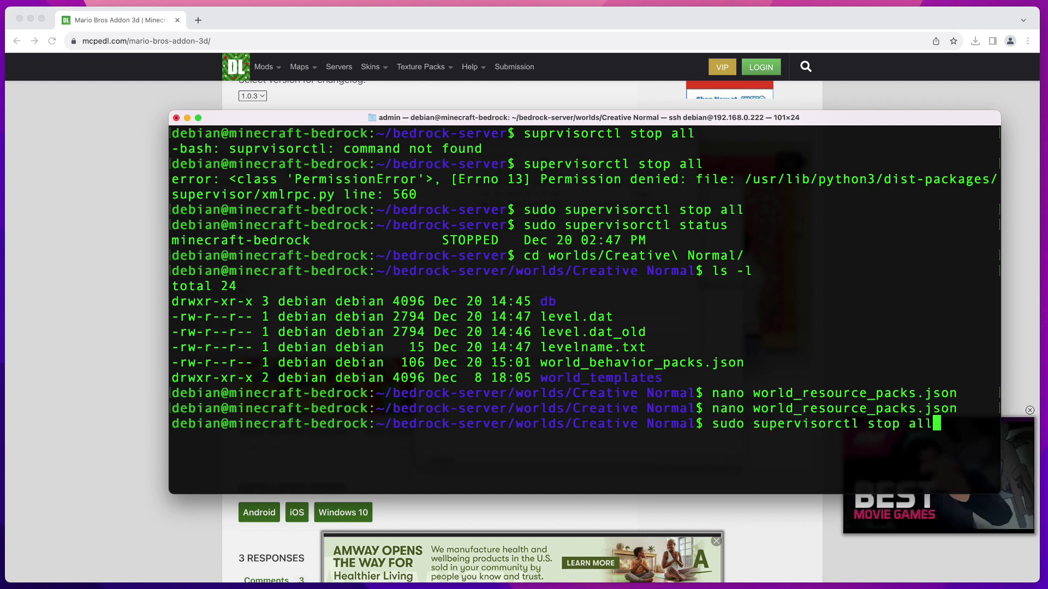
key(Down)
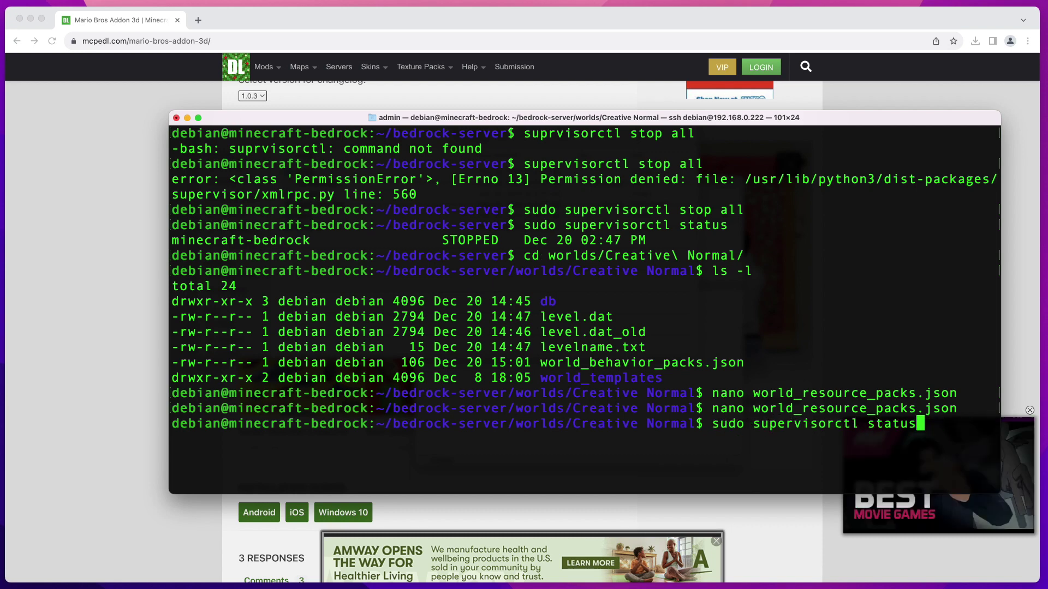
key(BackSpace)
key(BackSpace)
key(BackSpace)
key(BackSpace)
key(BackSpace)
key(BackSpace)
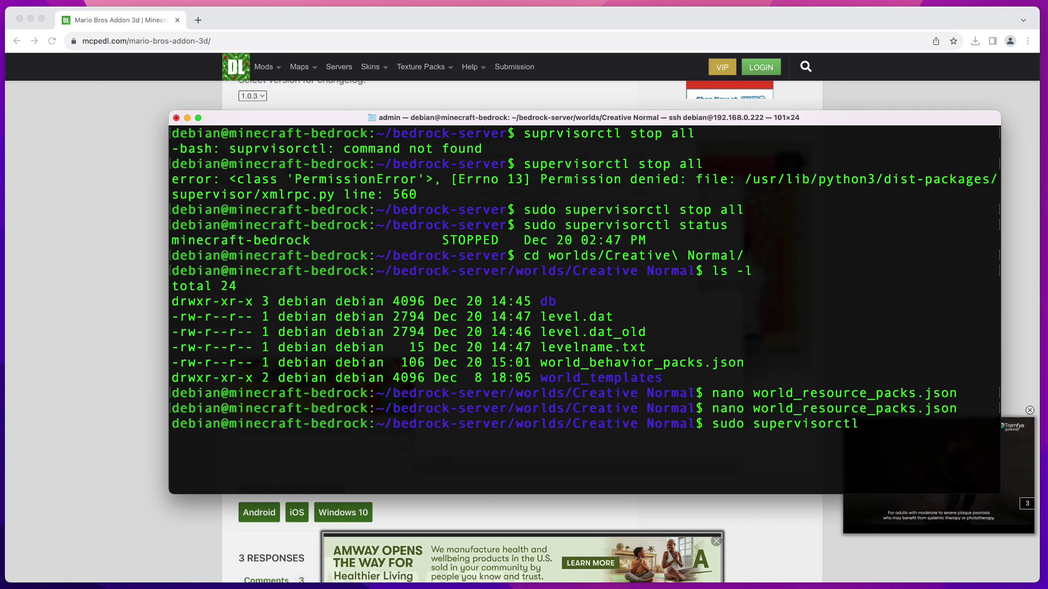
text(reload)
key(Return)
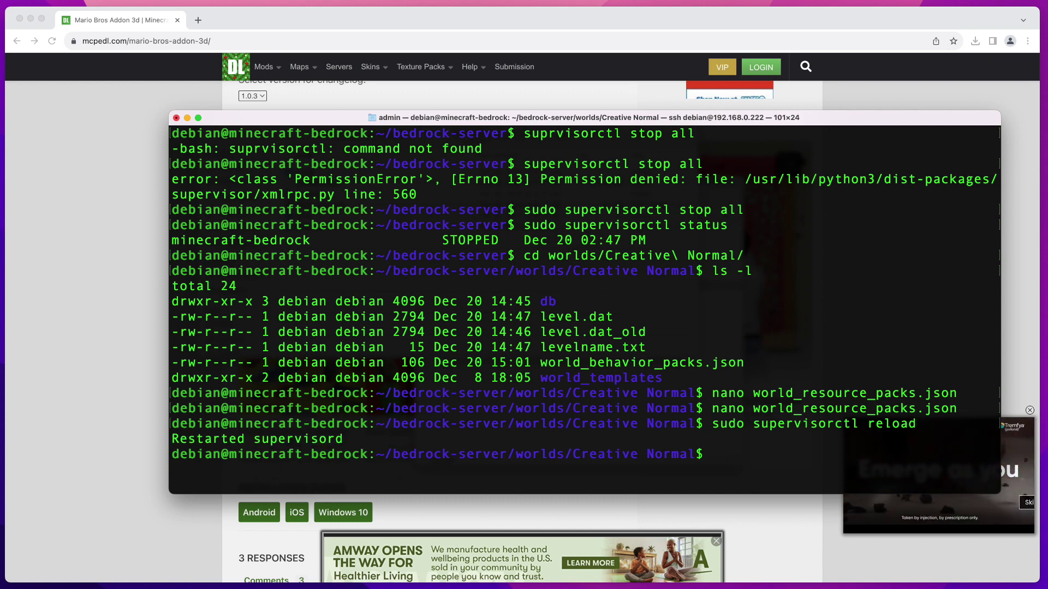
Run sudo supervisorctl status to confirm minecraft-bedrock is RUNNING
key(Up)
key(BackSpace)
key(BackSpace)
key(BackSpace)
key(BackSpace)
key(BackSpace)
key(BackSpace)
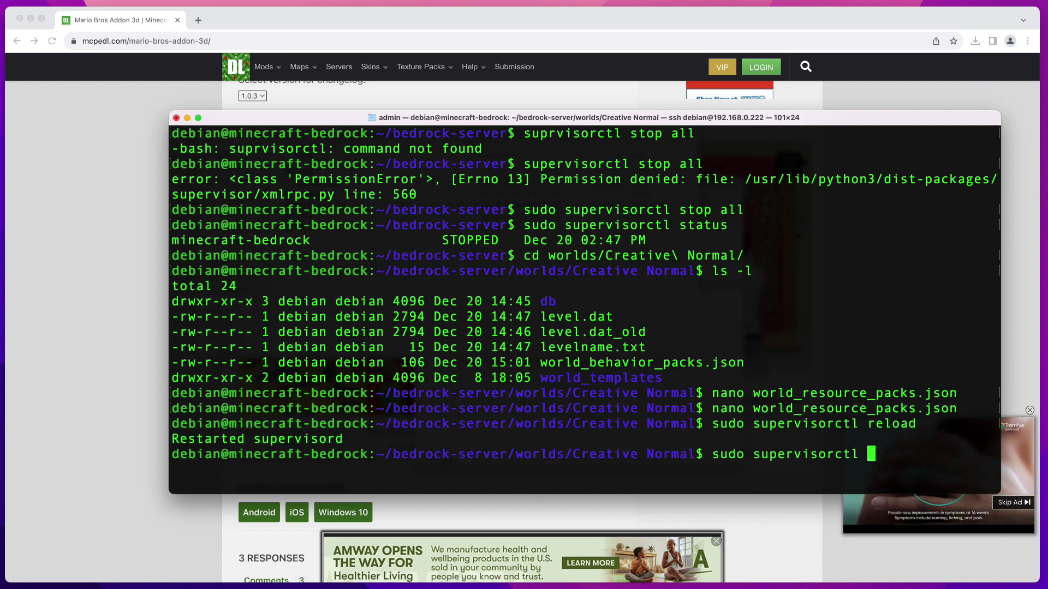
text(status)
key(Return)
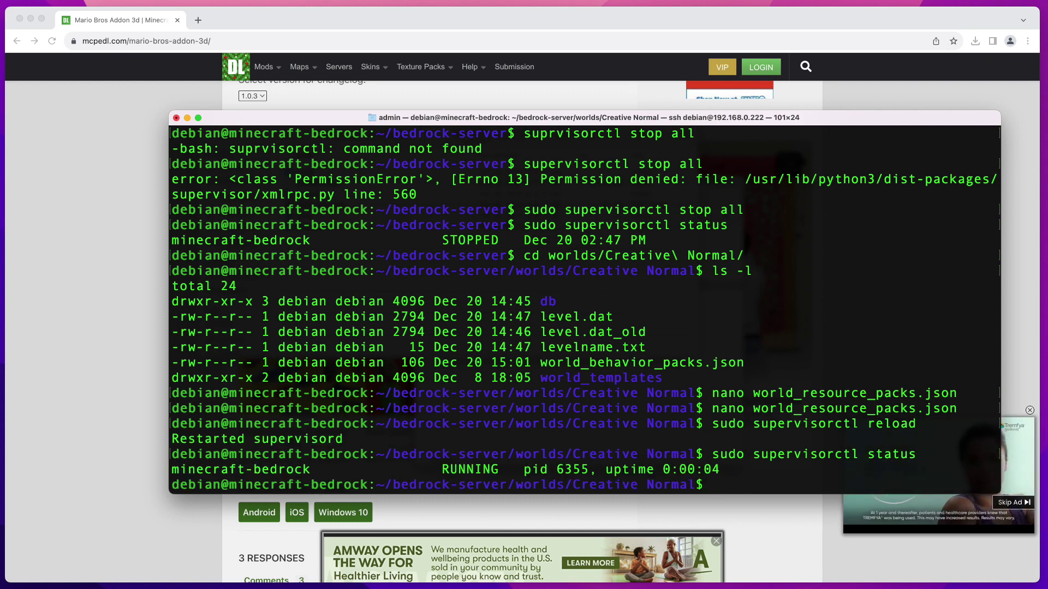